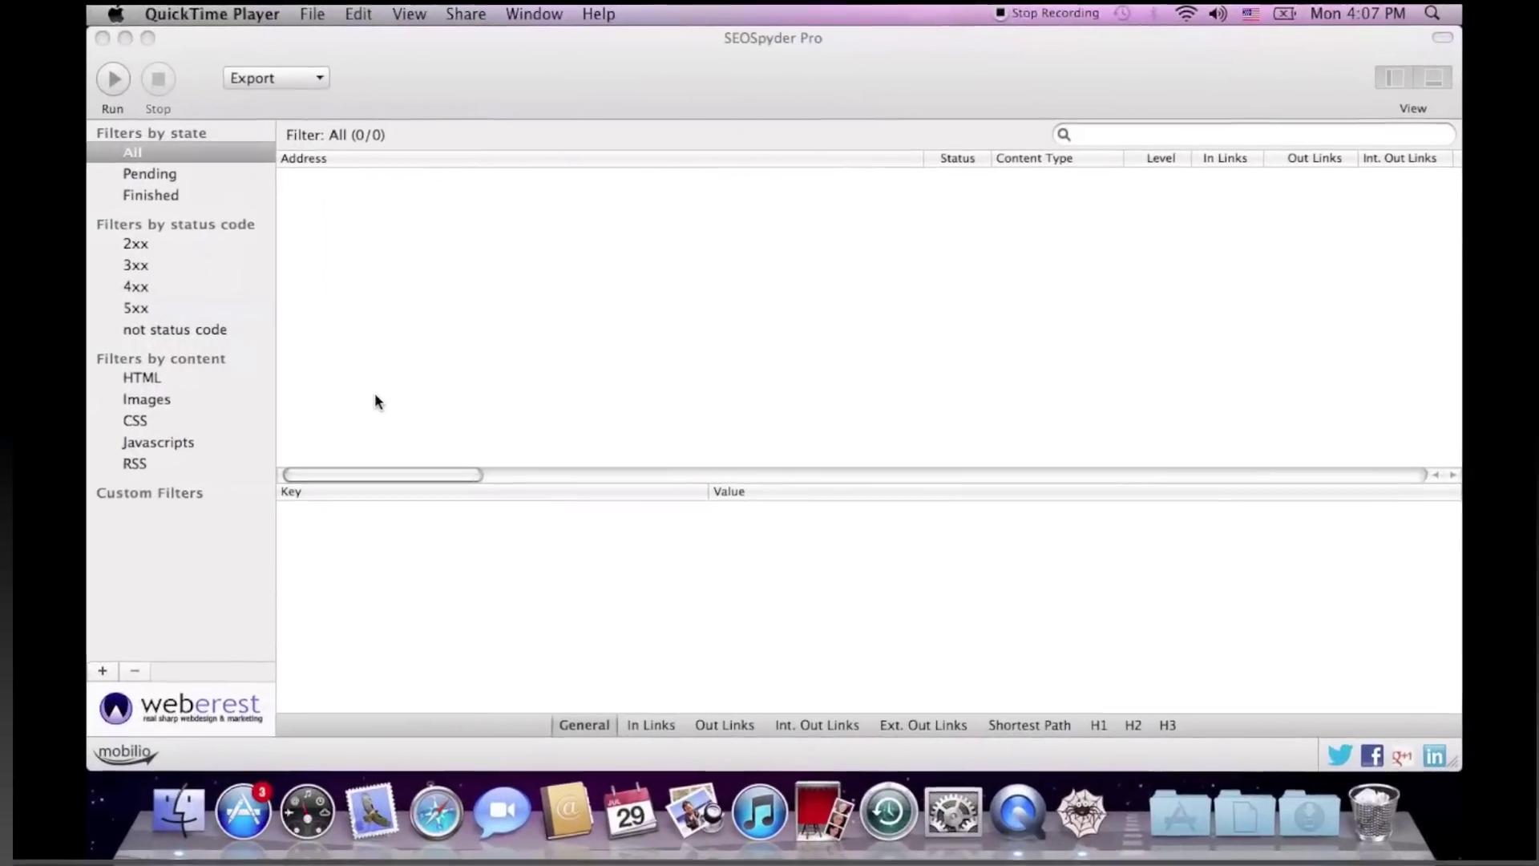
left_click(98, 83)
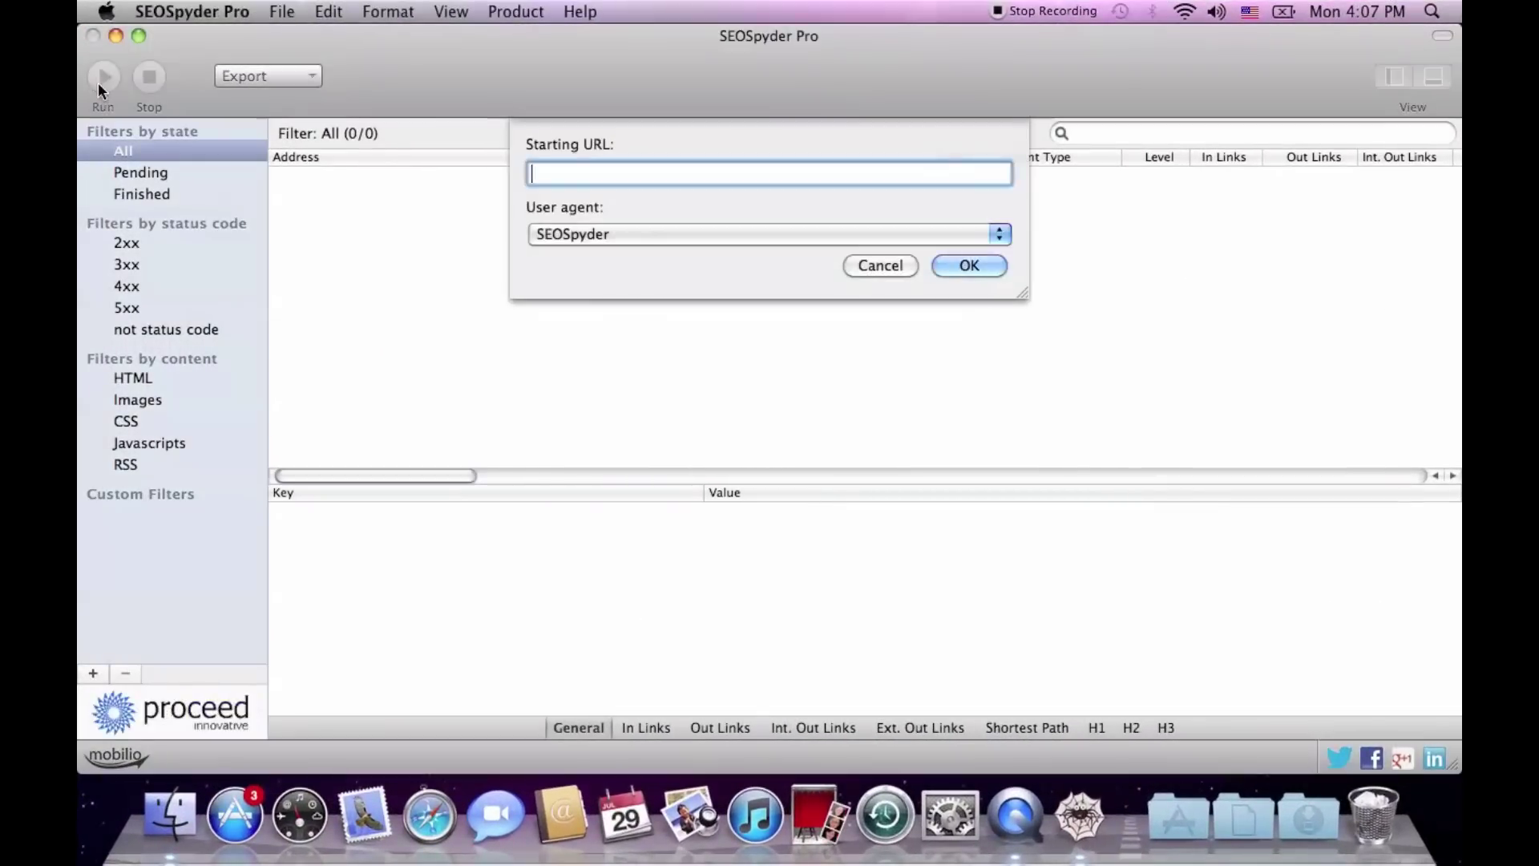
type("http://www.mobiliodevelopment.com/")
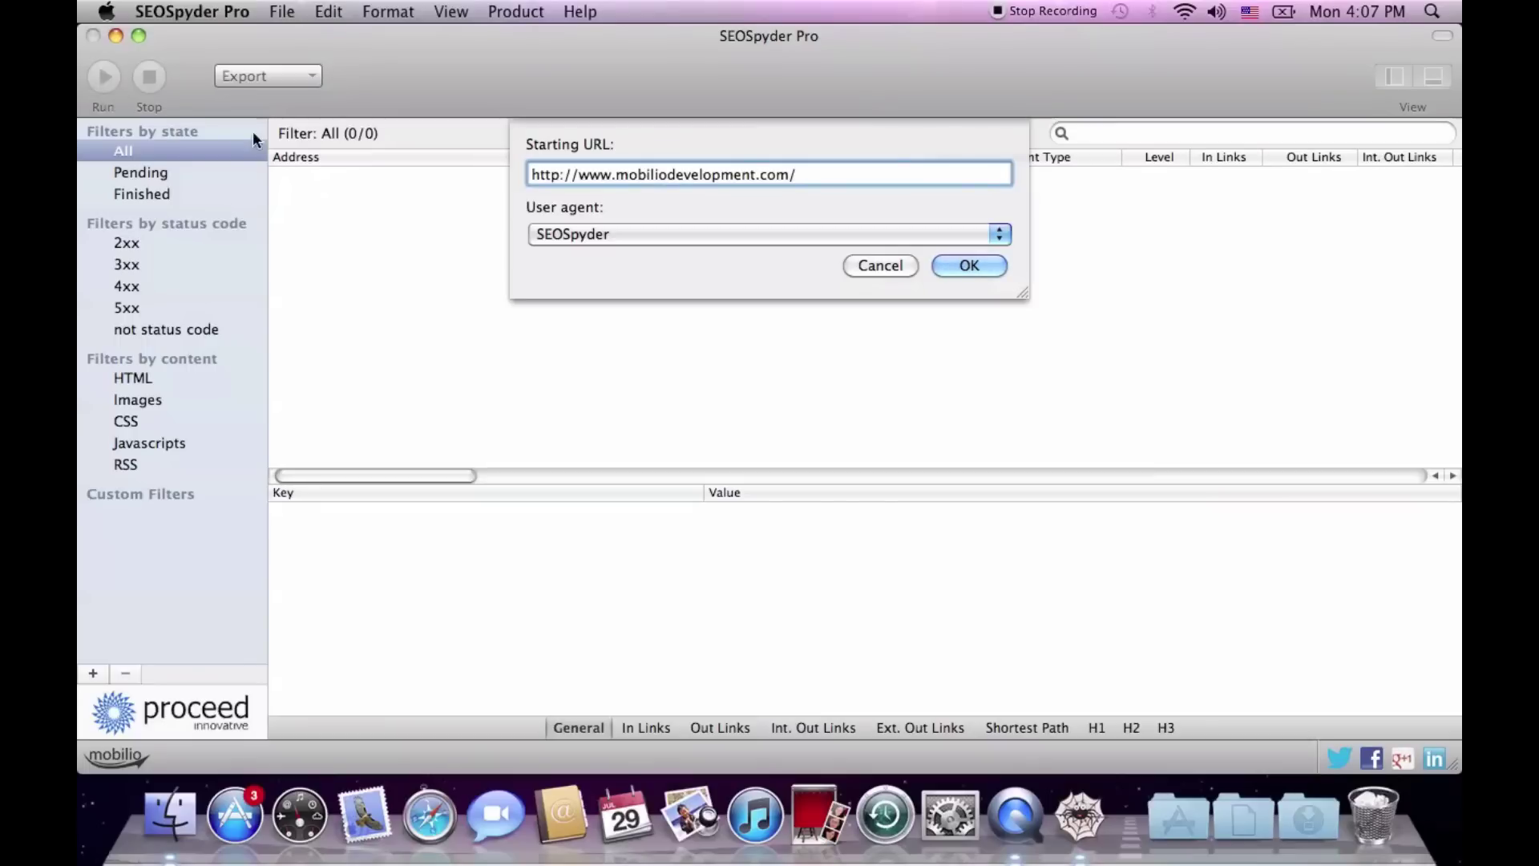
left_click(688, 234)
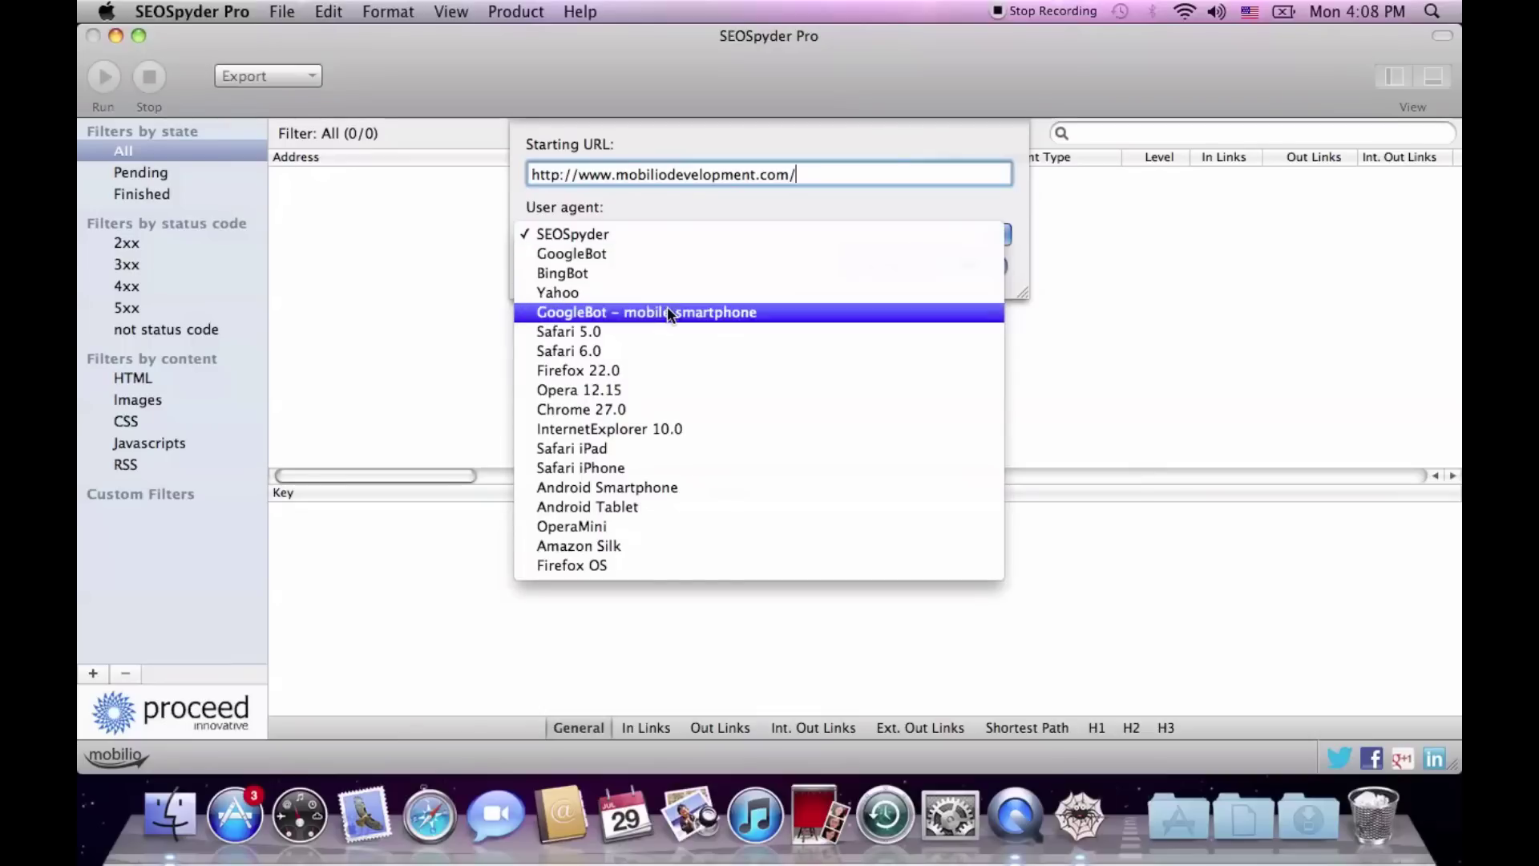
left_click(633, 234)
left_click(957, 269)
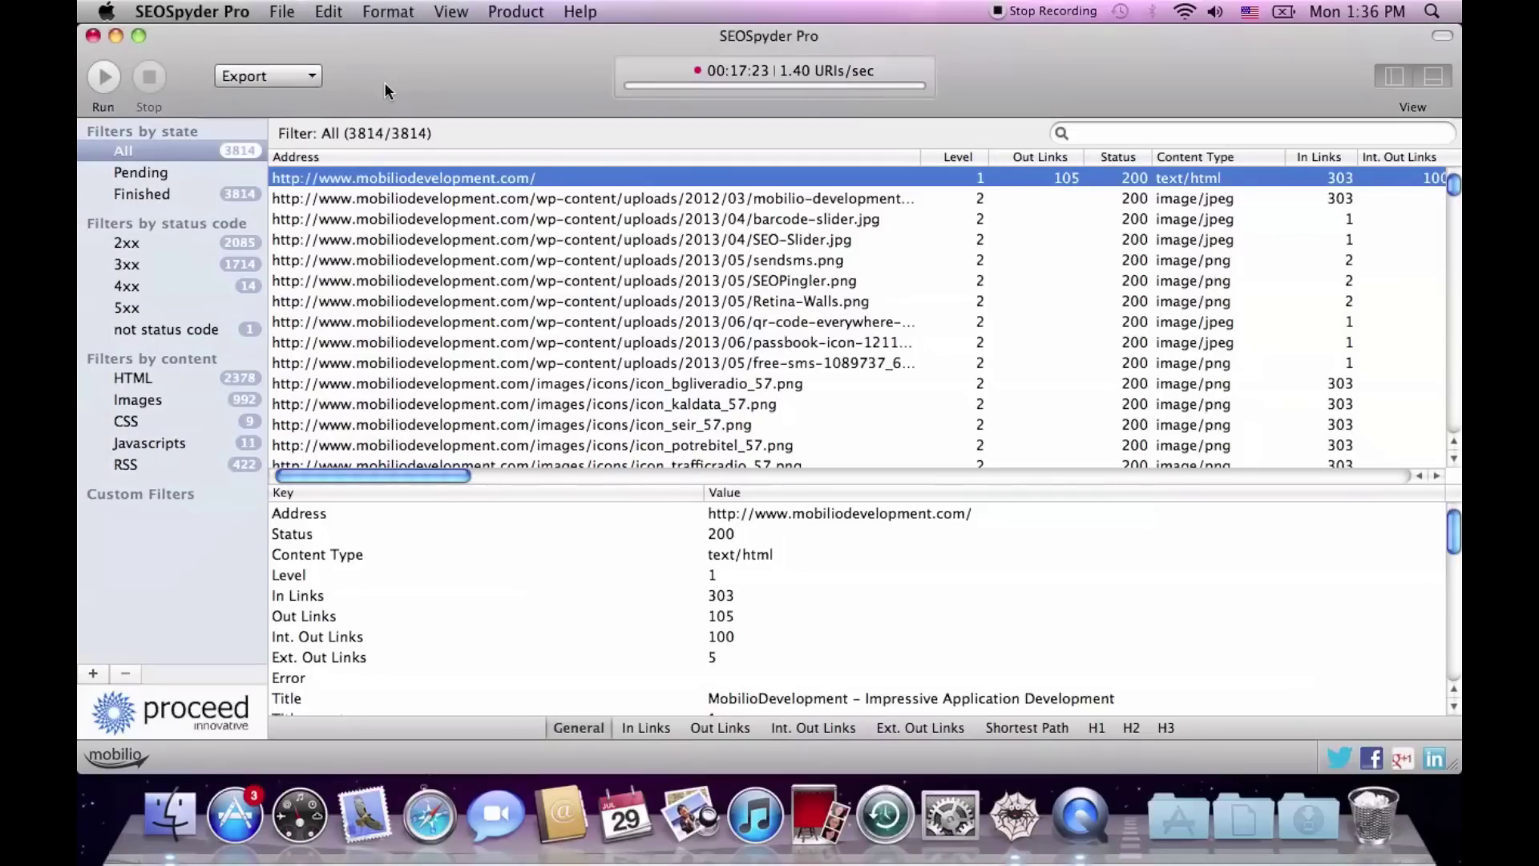
Check the Export dropdown's options and close it without exporting anything.
left_click(295, 77)
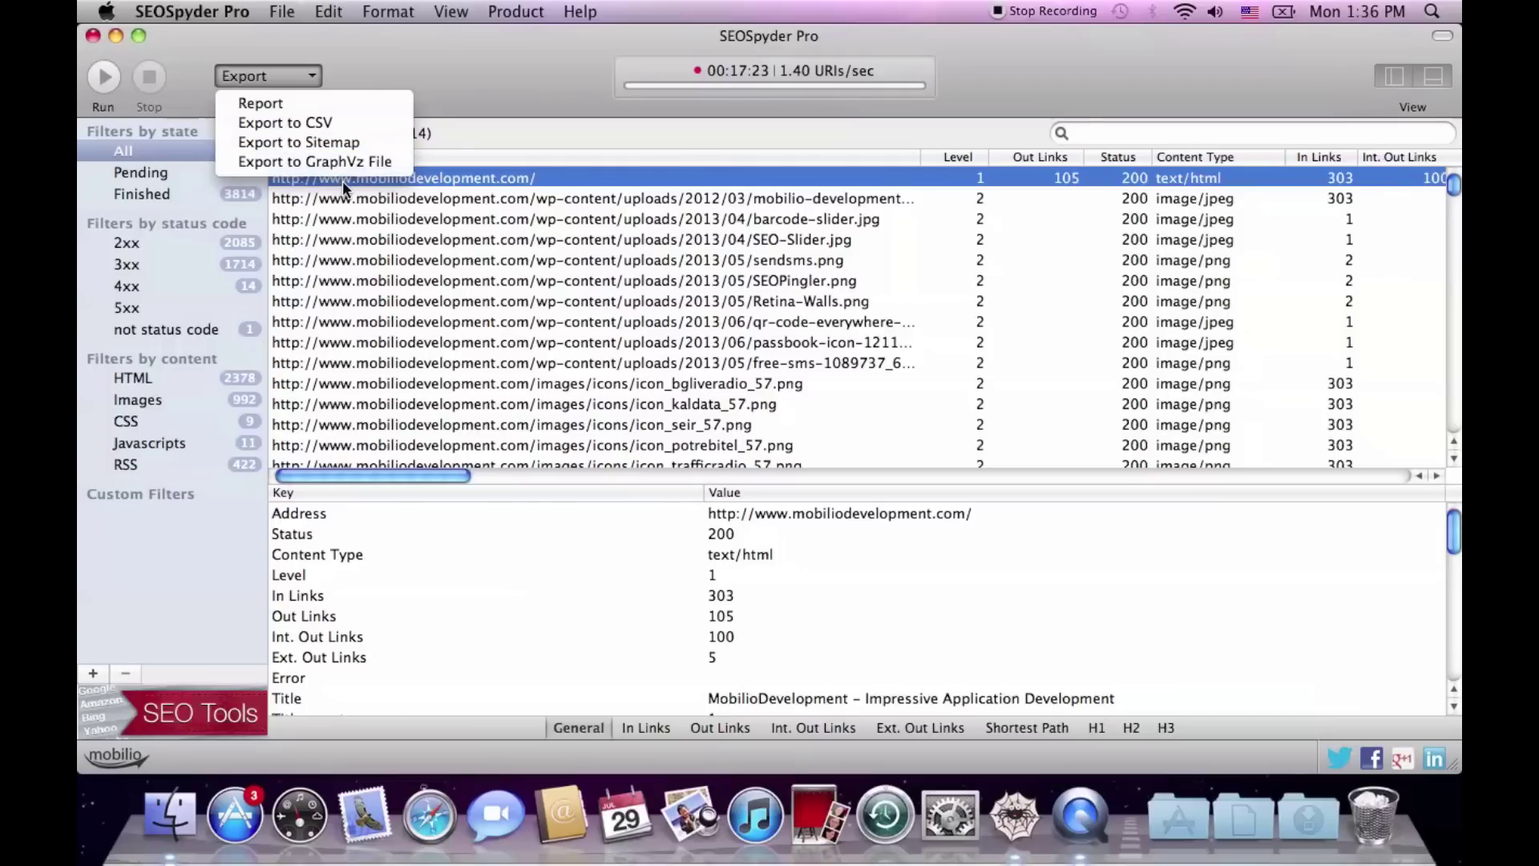
left_click(472, 170)
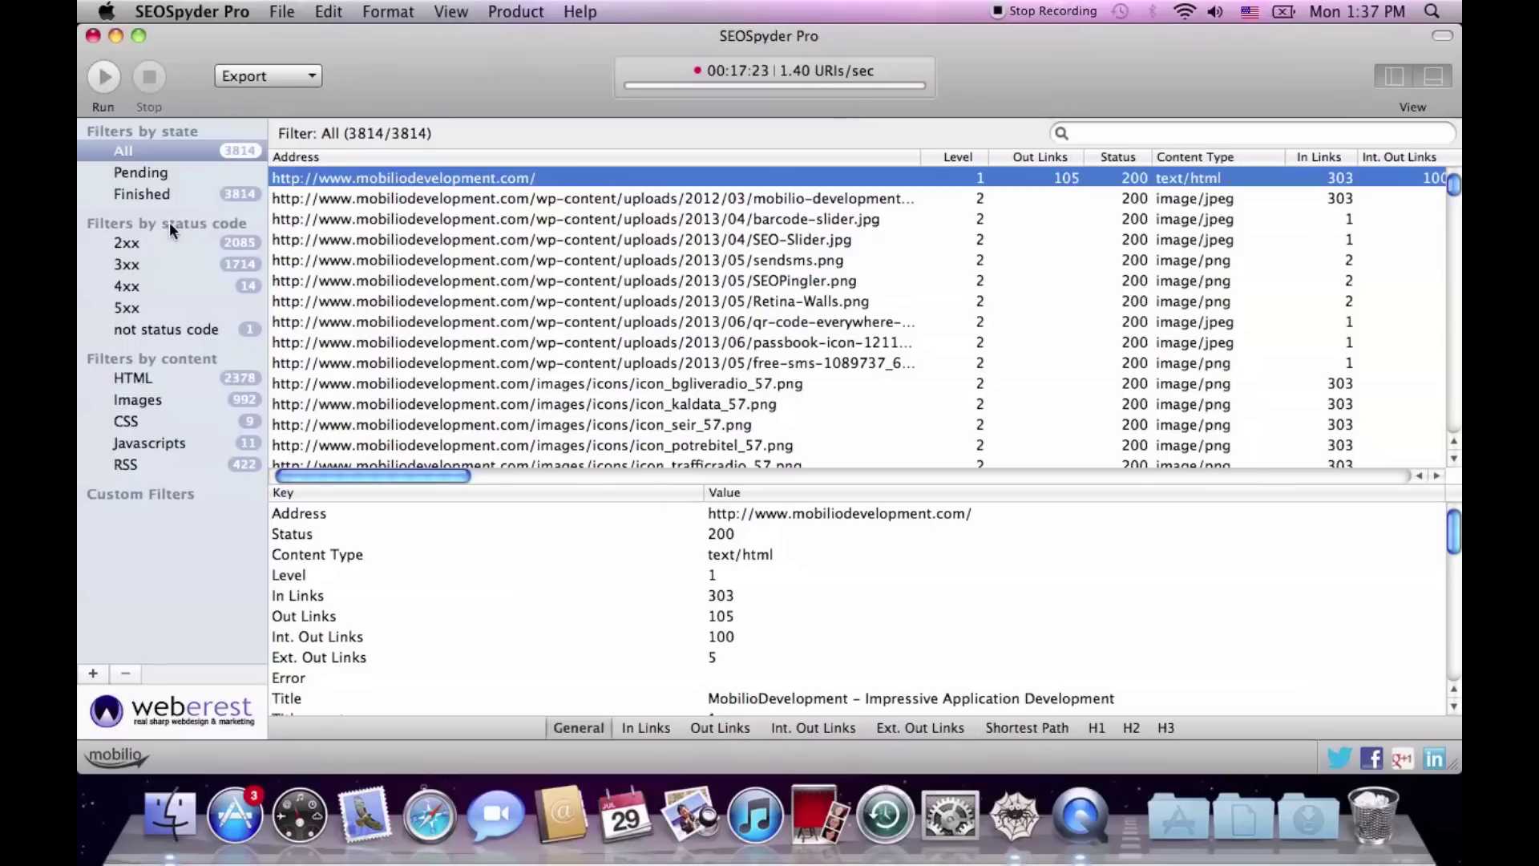
Switch the sidebar filter through 4xx (14) and Images (992) to HTML (2378 pages).
left_click(151, 286)
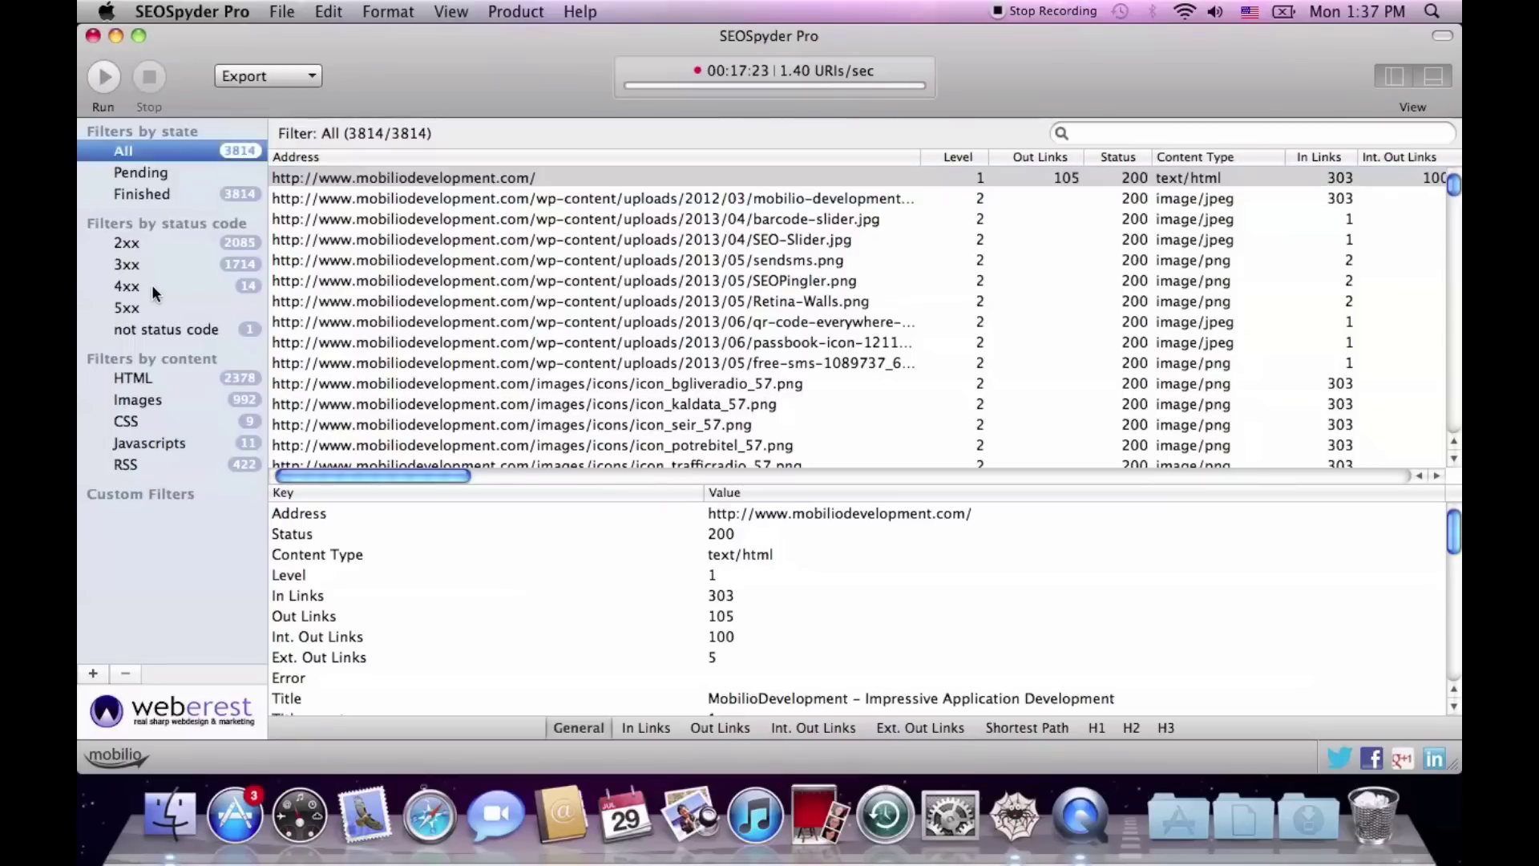
left_click(141, 397)
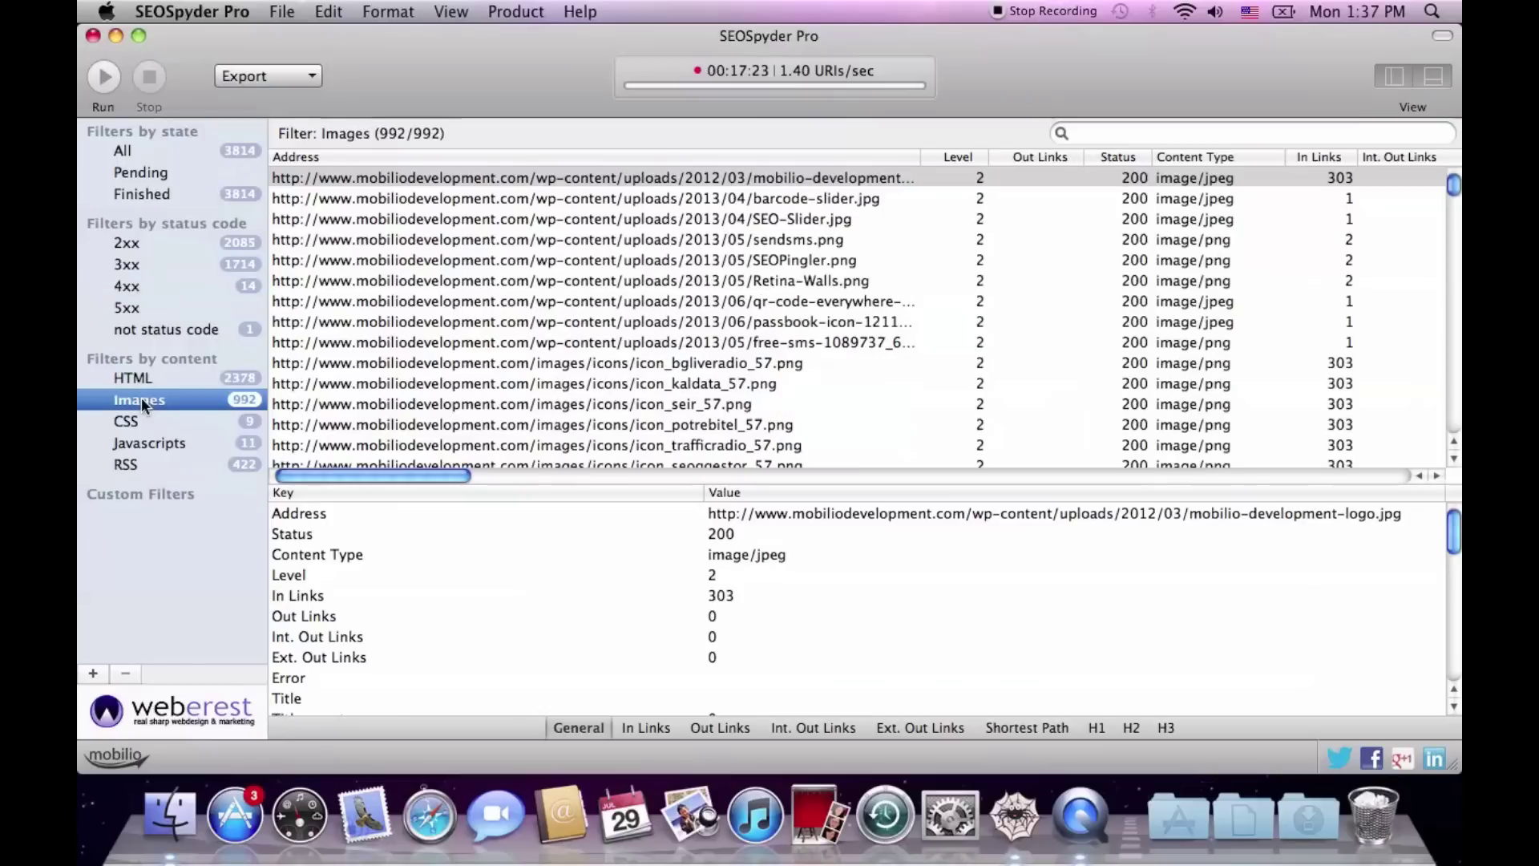
left_click(146, 380)
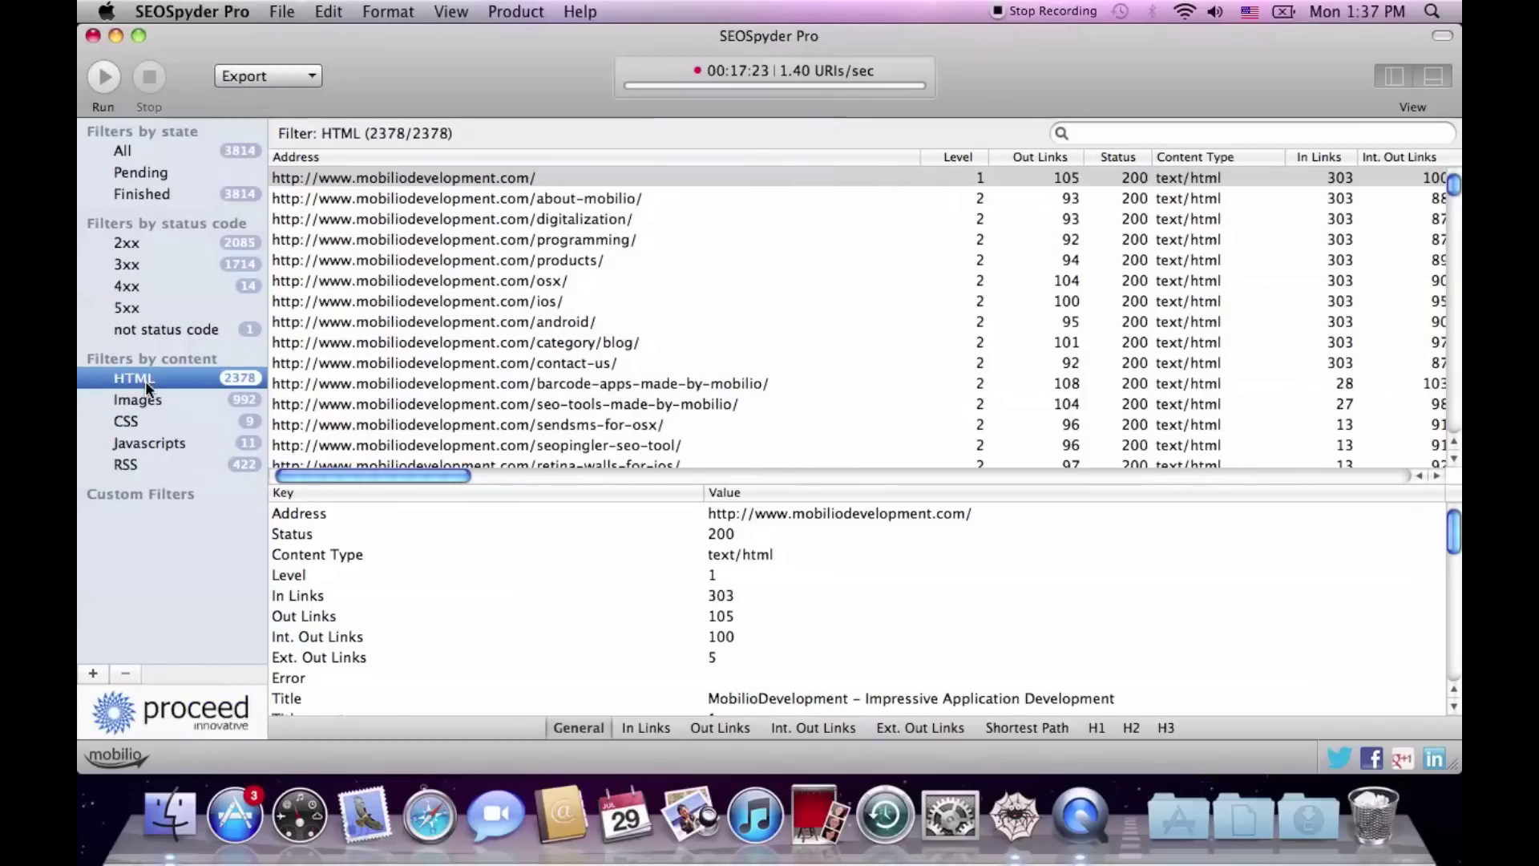
Begin adding a new custom filter, then cancel it.
right_click(166, 550)
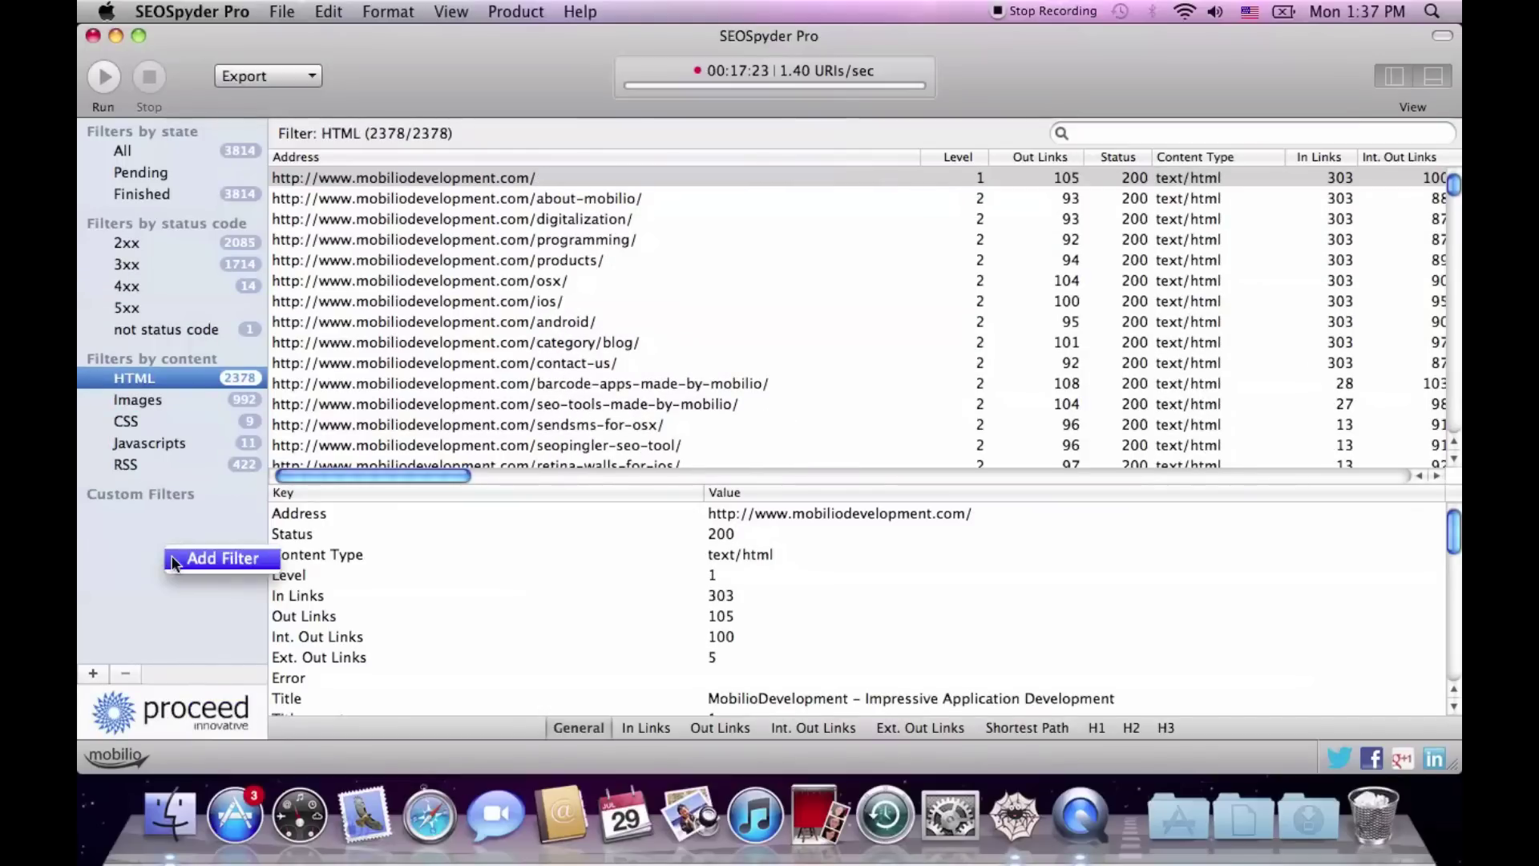
left_click(173, 559)
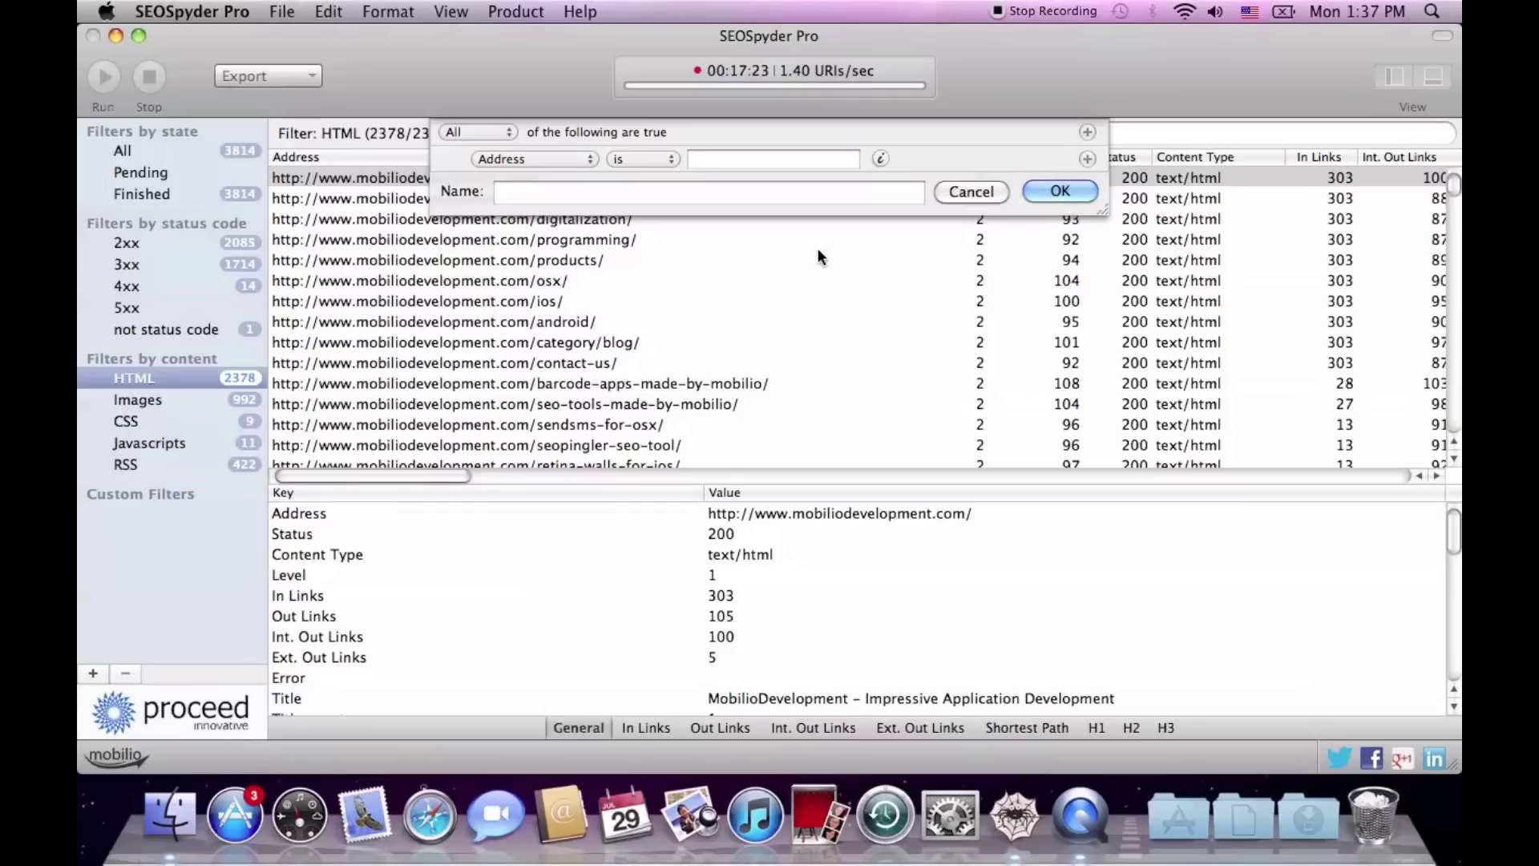
left_click(950, 195)
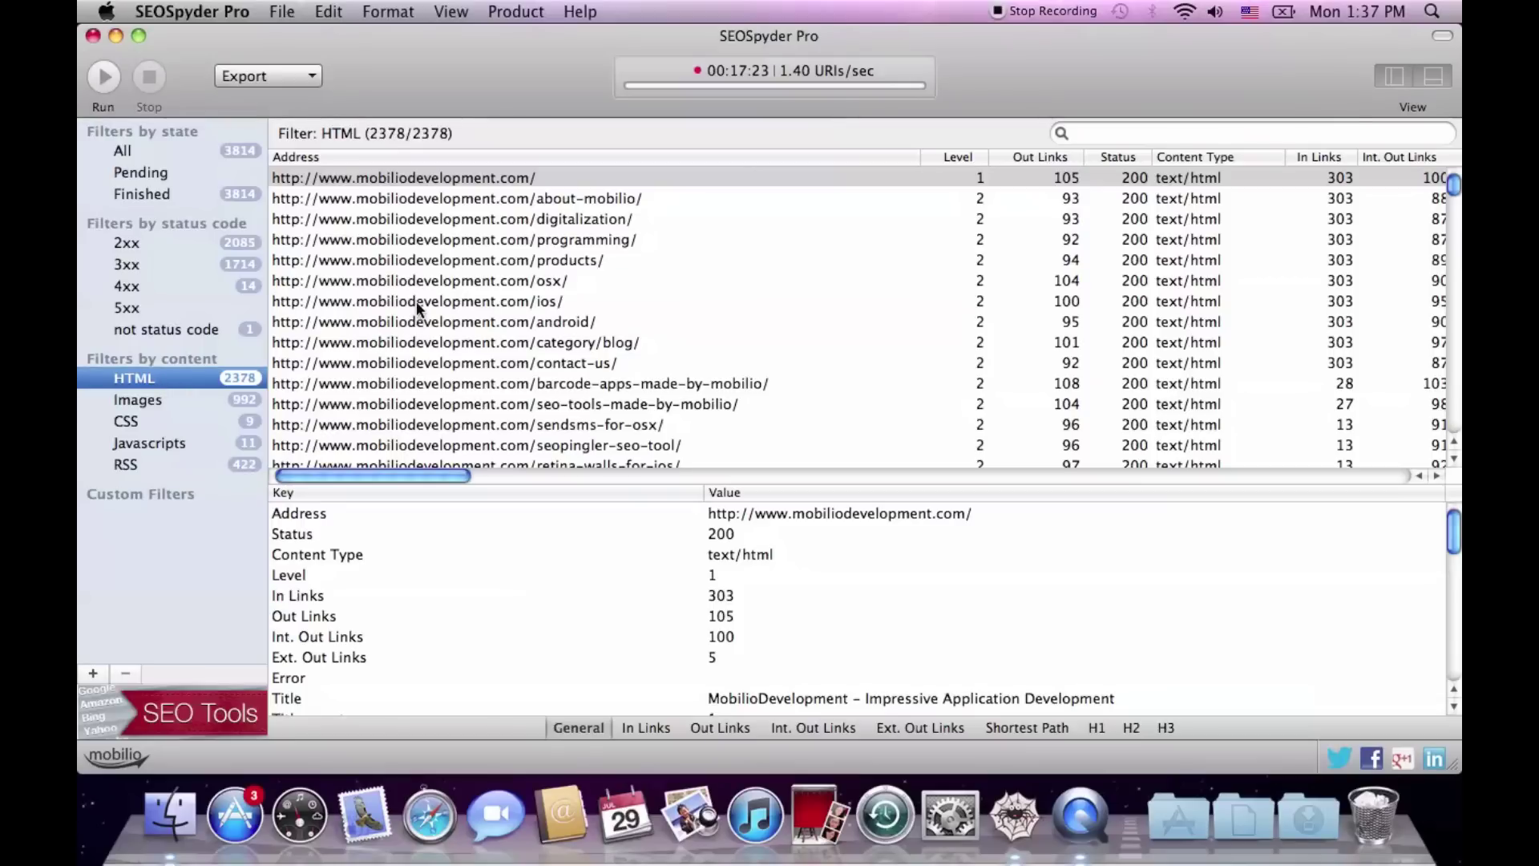
Select the home page and move the In Links column to right after Level.
left_click(431, 178)
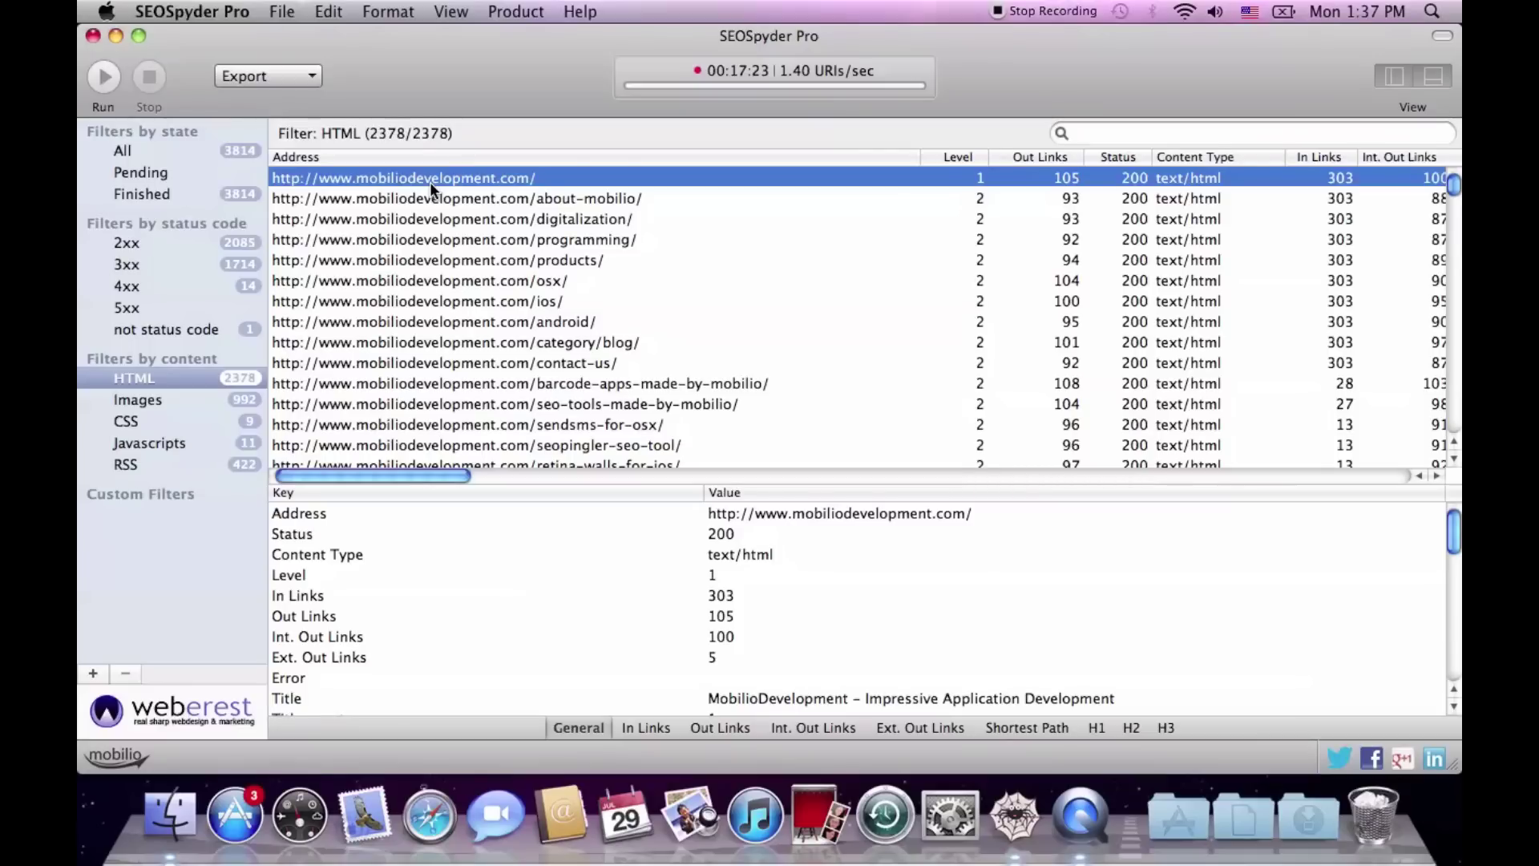
scroll(429, 181, "right", 5)
scroll(430, 182, "right", 6)
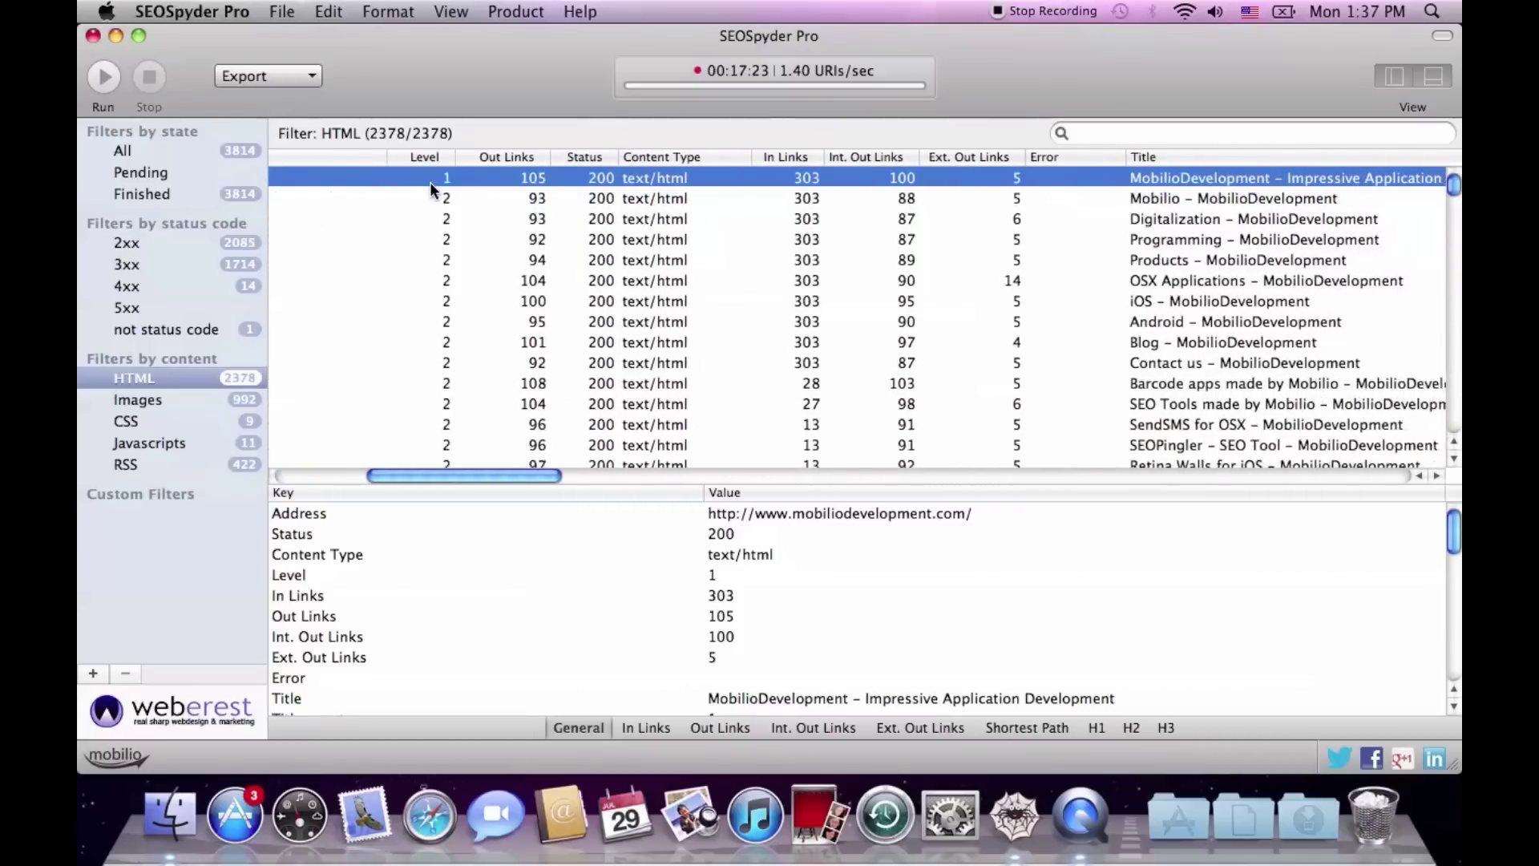
scroll(430, 182, "right", 8)
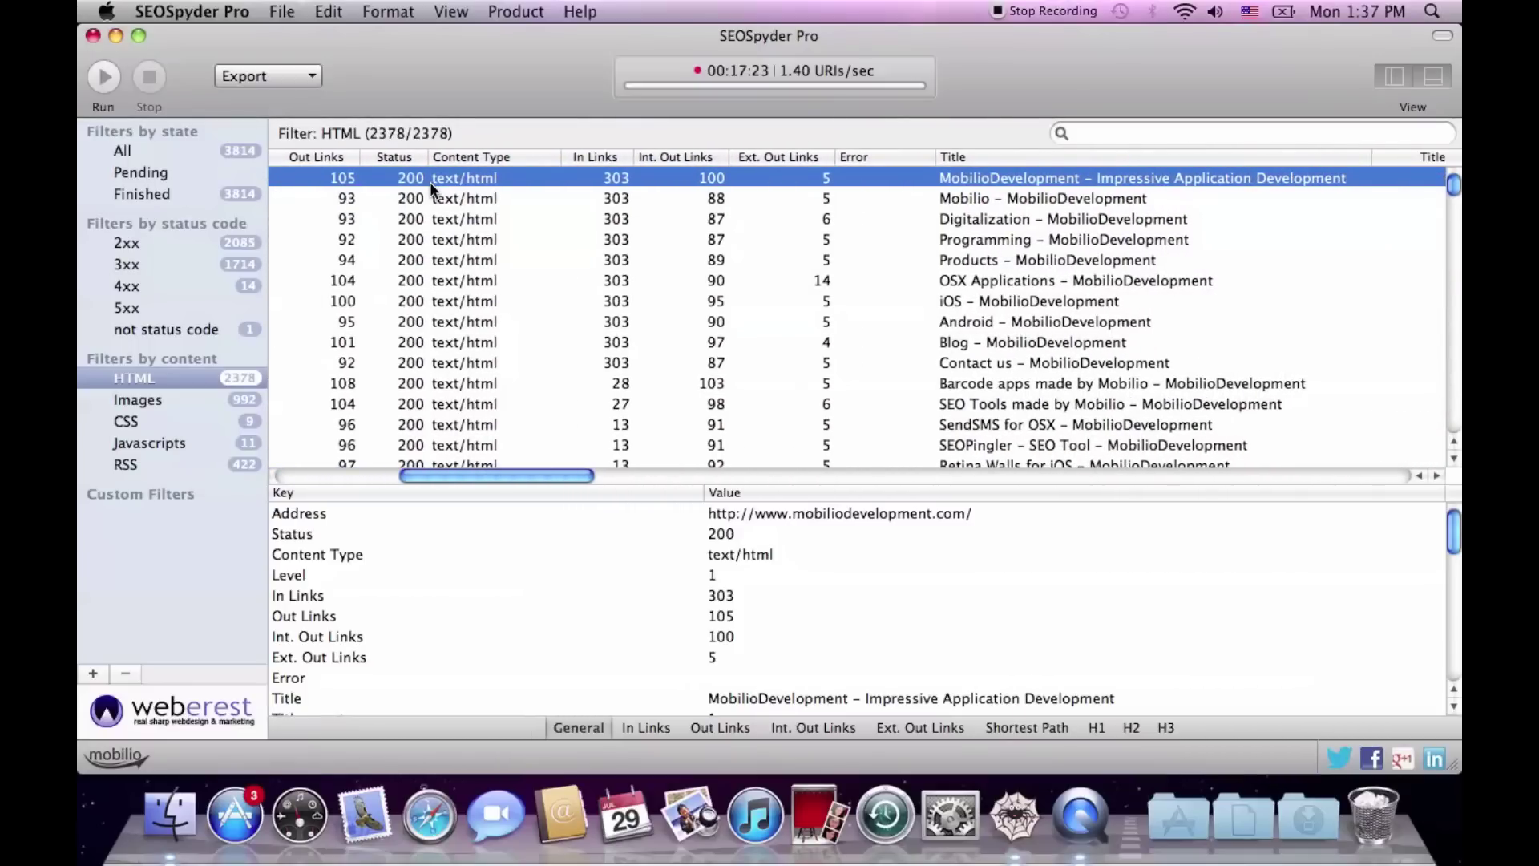
scroll(429, 181, "right", 20)
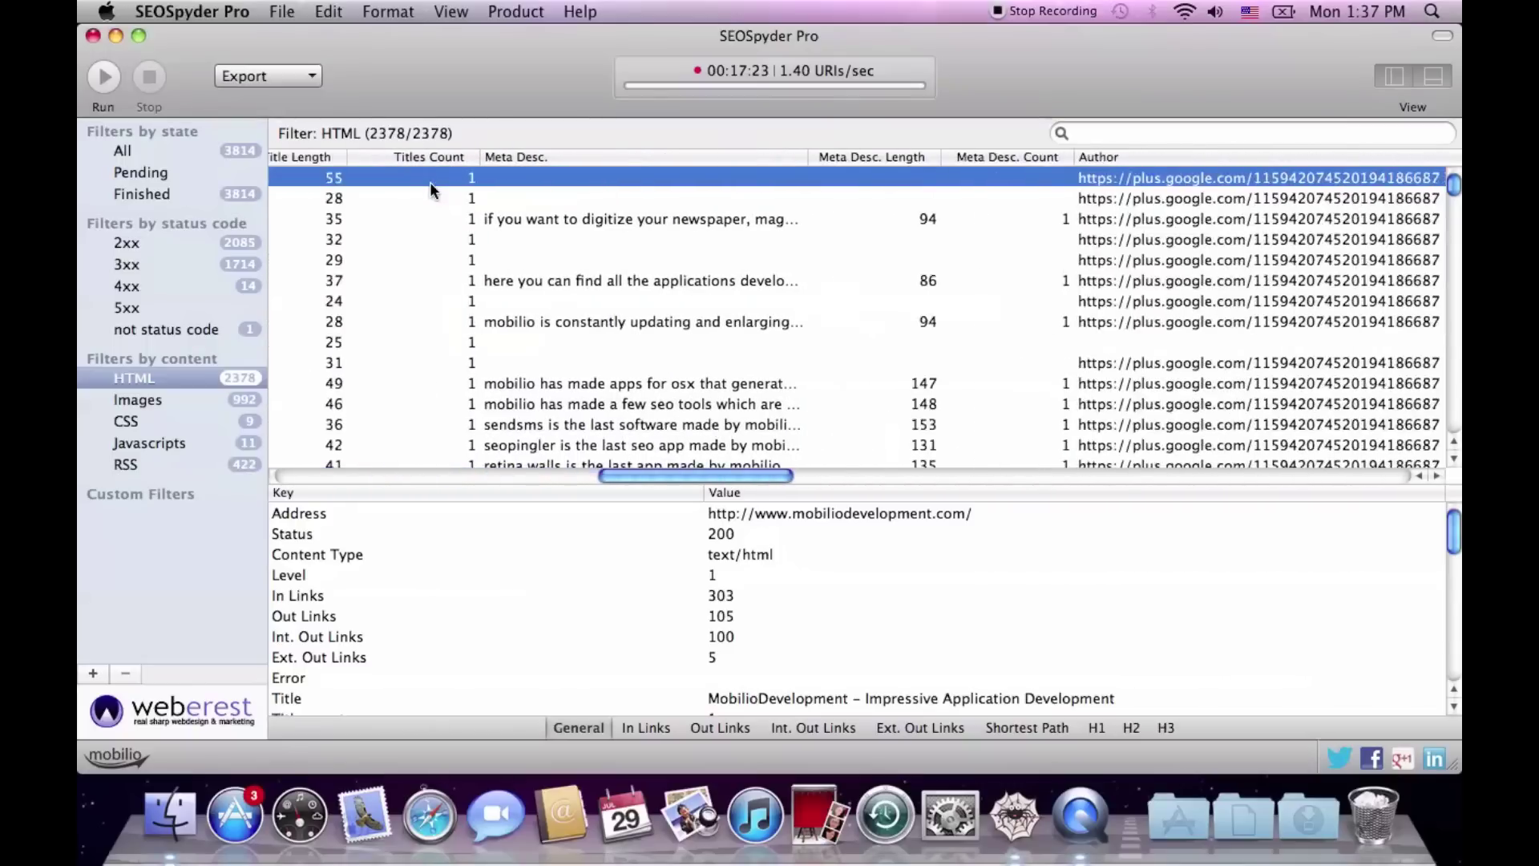
scroll(430, 181, "right", 20)
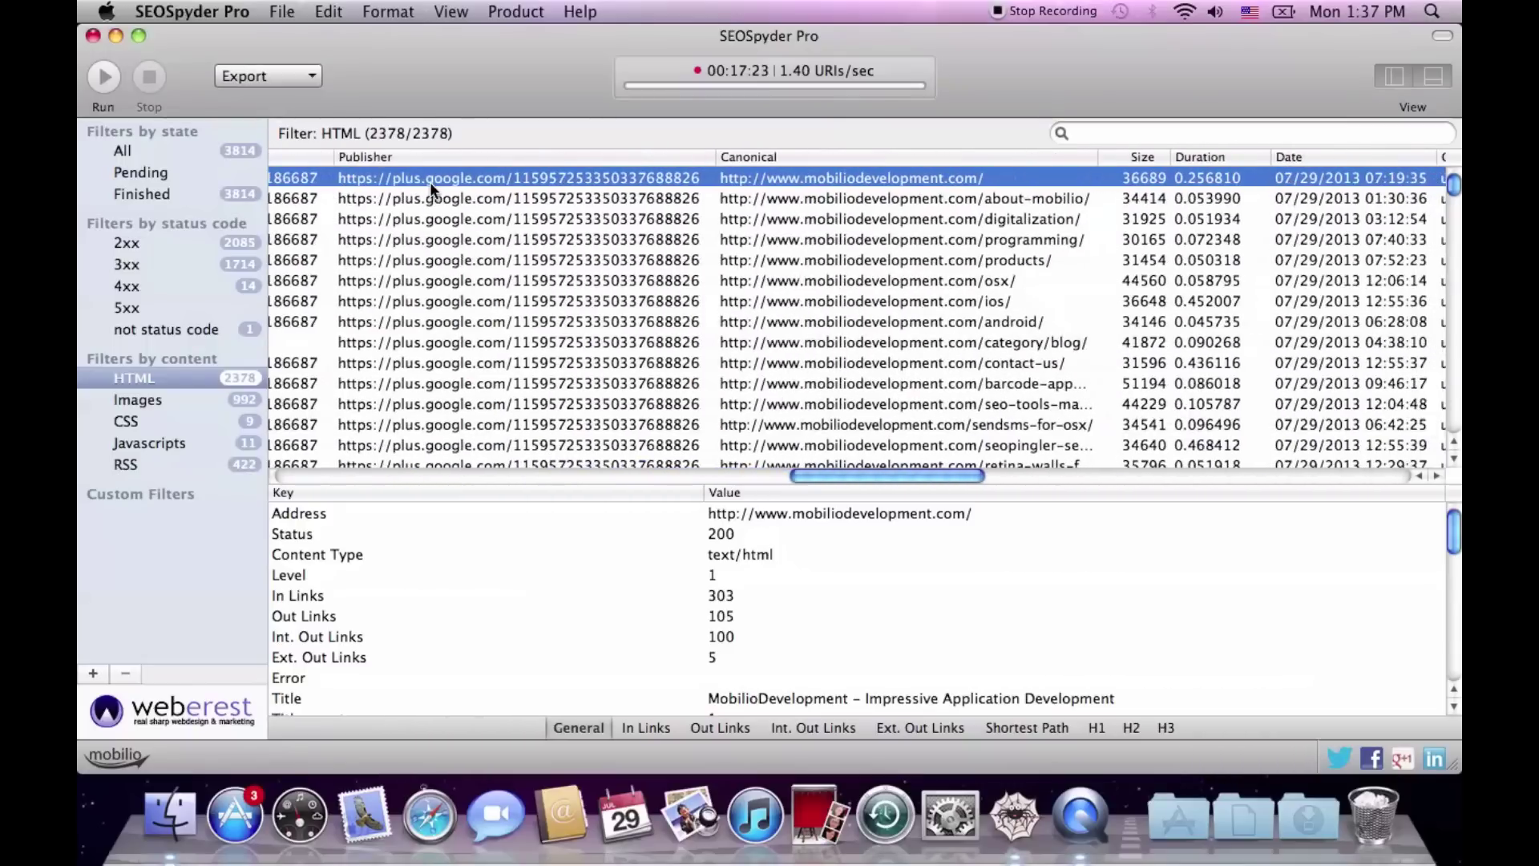
scroll(429, 181, "right", 20)
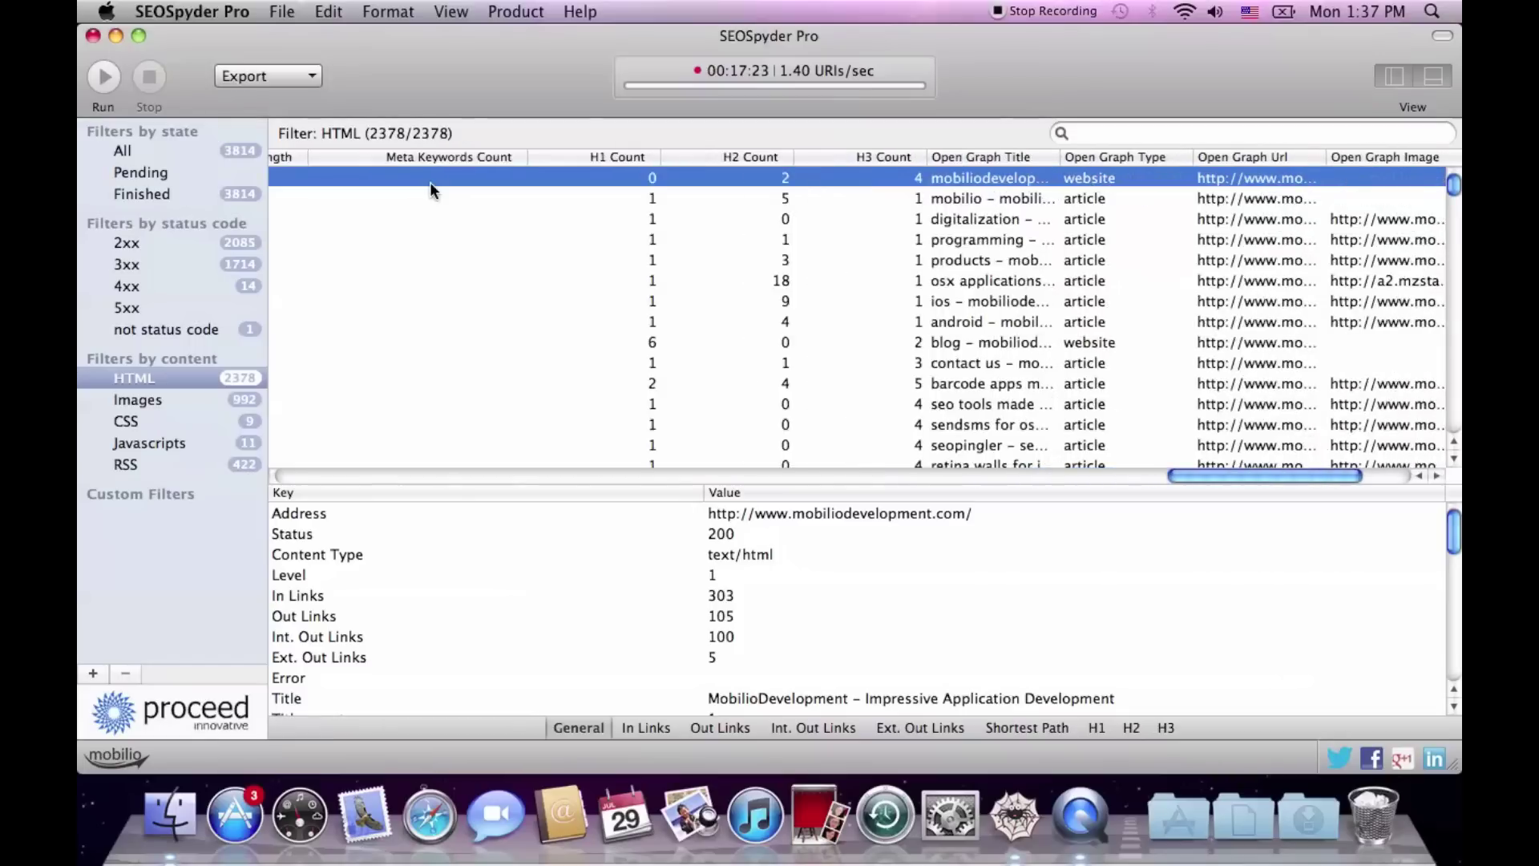
scroll(430, 181, "left", 20)
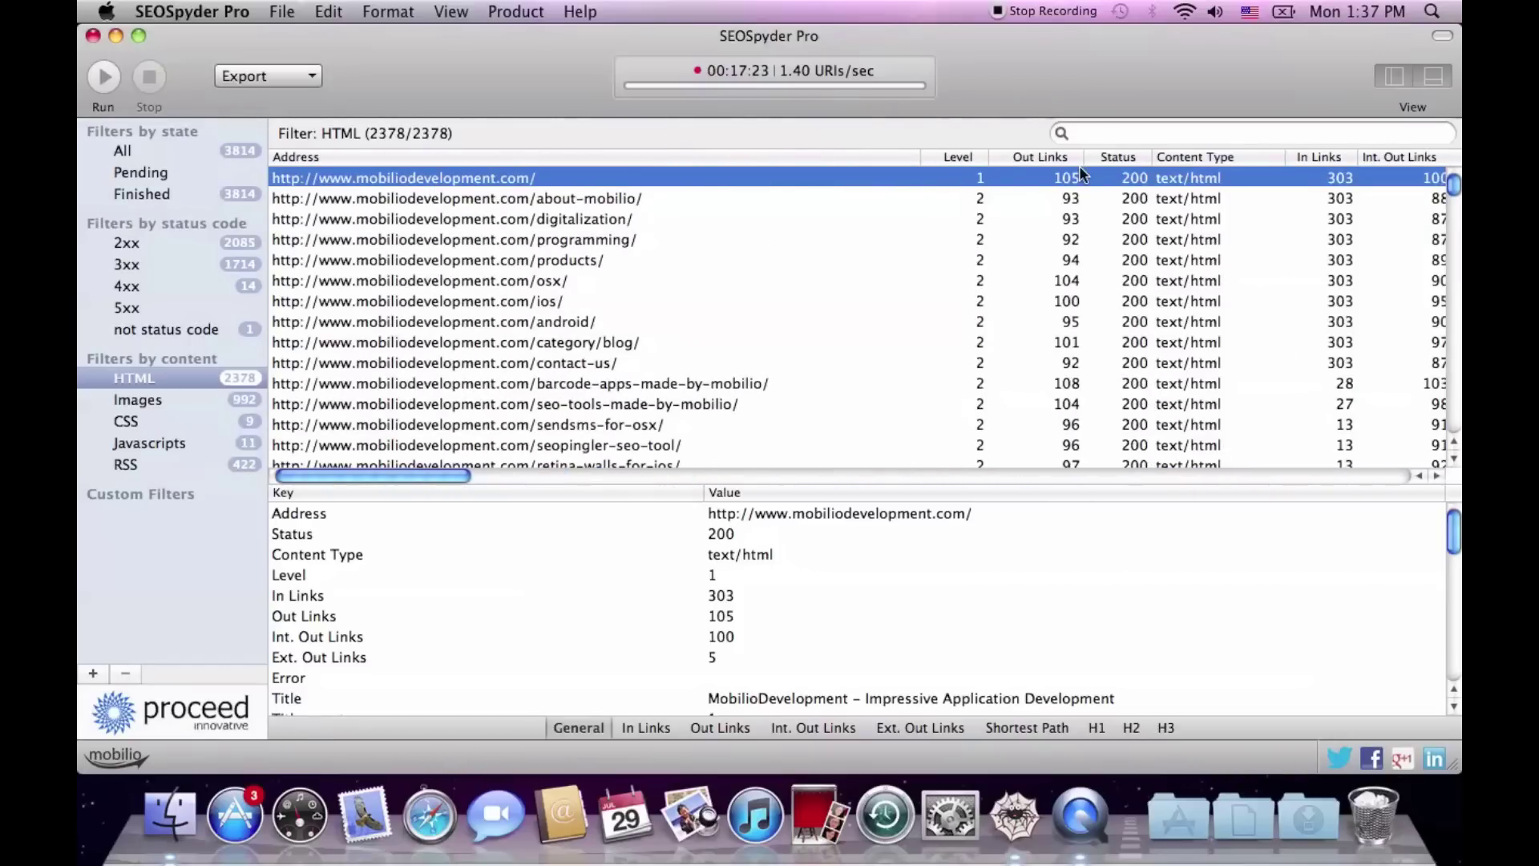
left_click_drag(1310, 160, 1025, 159)
From the android page's context menu, view the column display options, then close them.
right_click(938, 324)
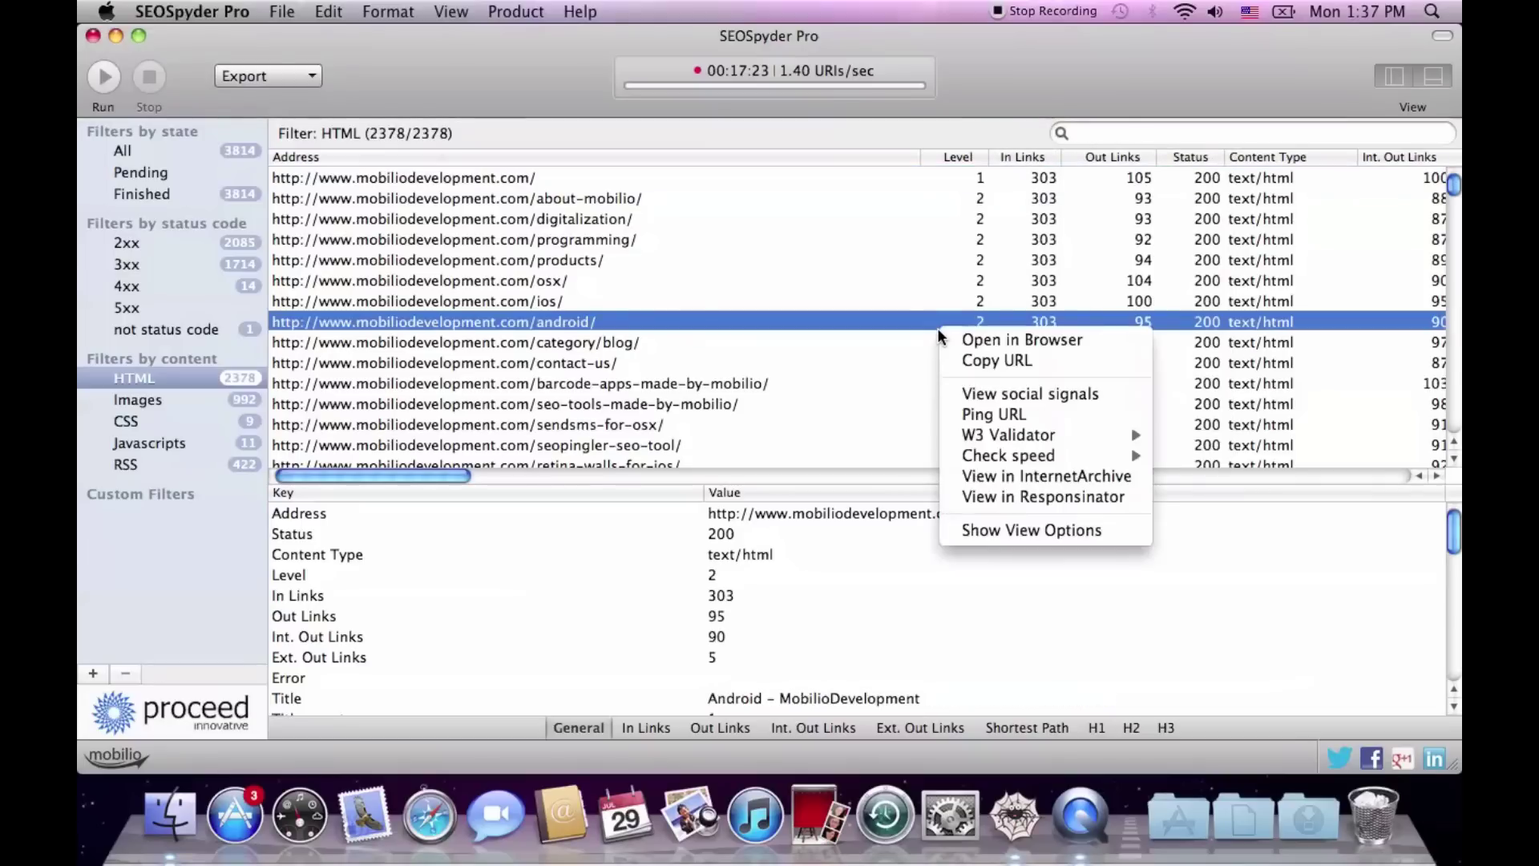
left_click(992, 526)
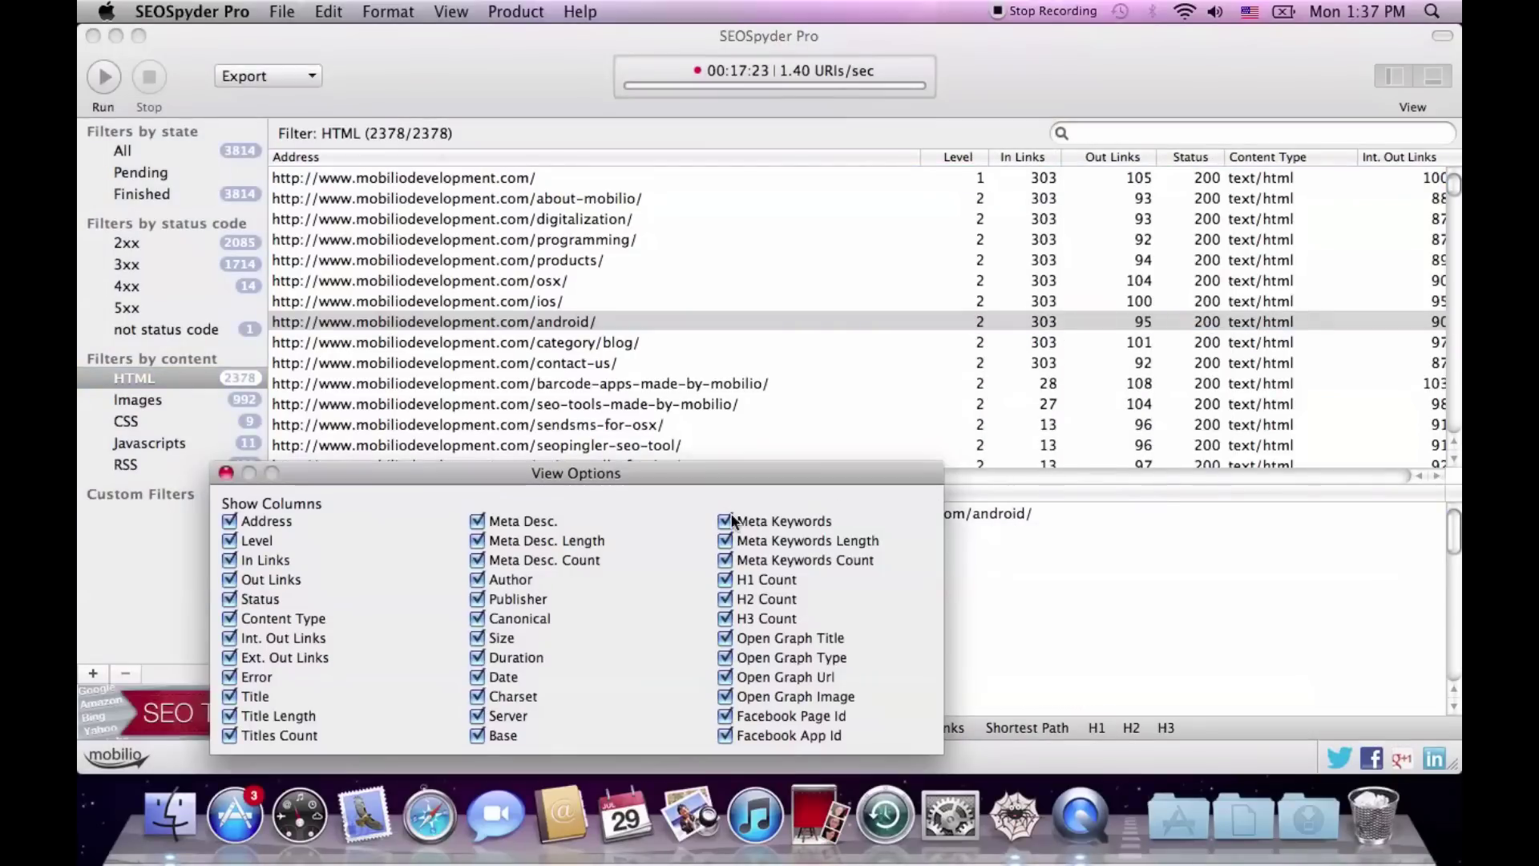
left_click(227, 474)
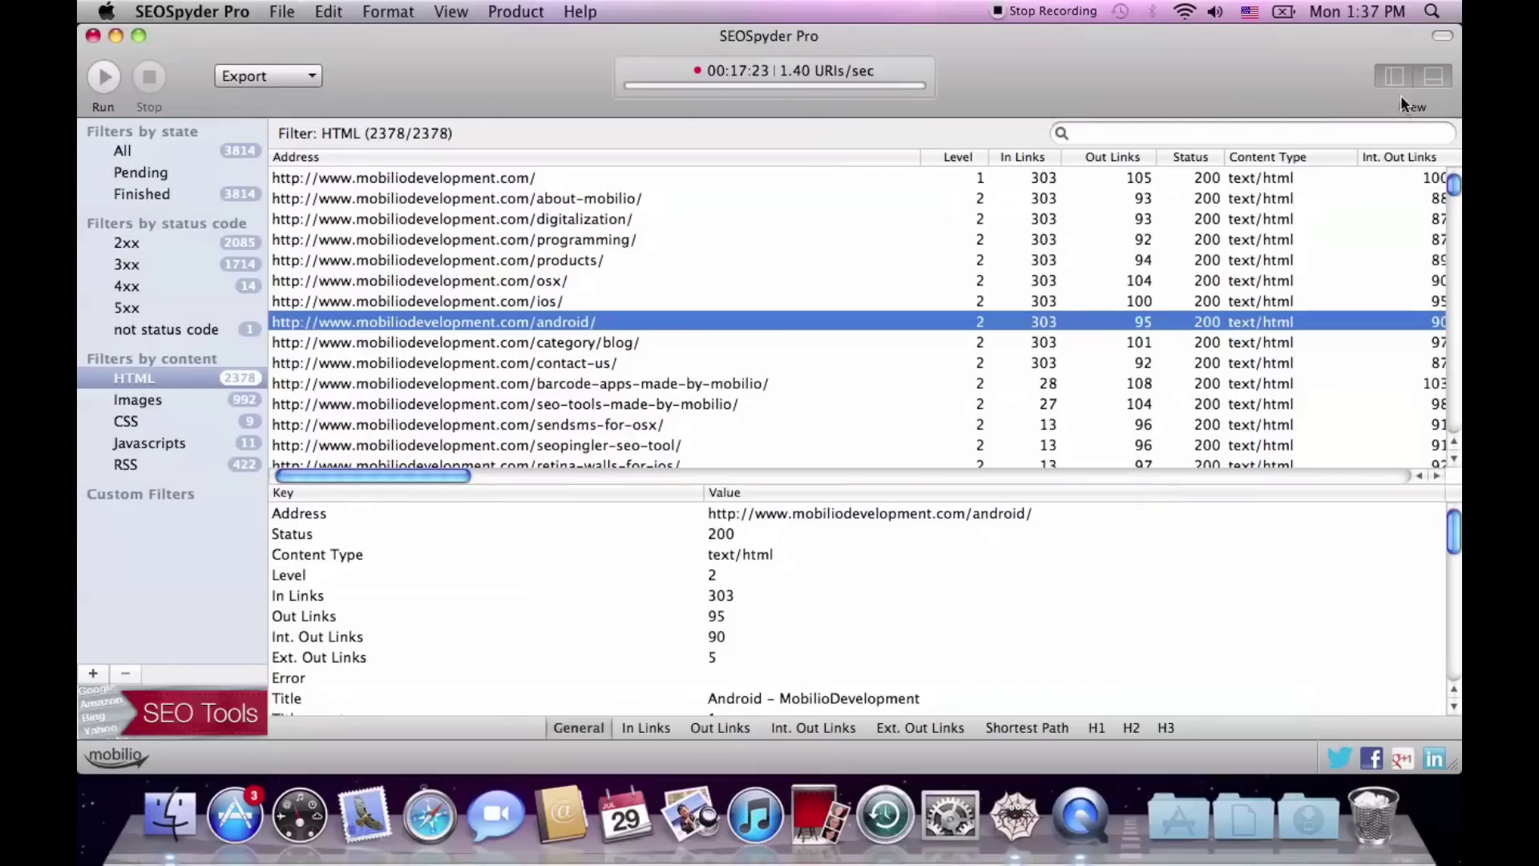
Hide the filters sidebar and details pane, then restore both.
left_click(1386, 72)
left_click(1435, 74)
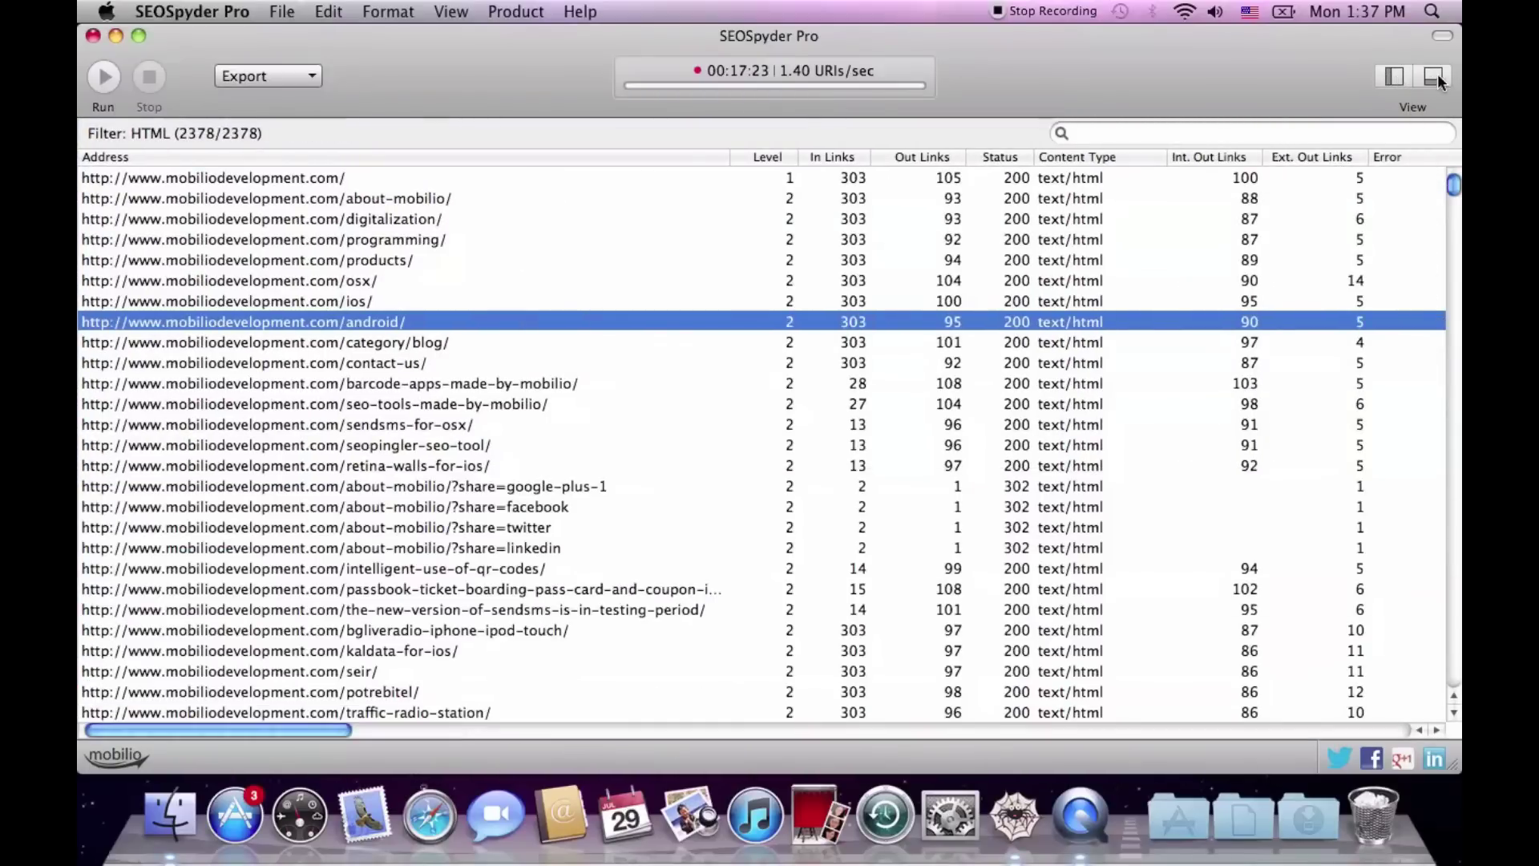
left_click(1437, 73)
left_click(1392, 78)
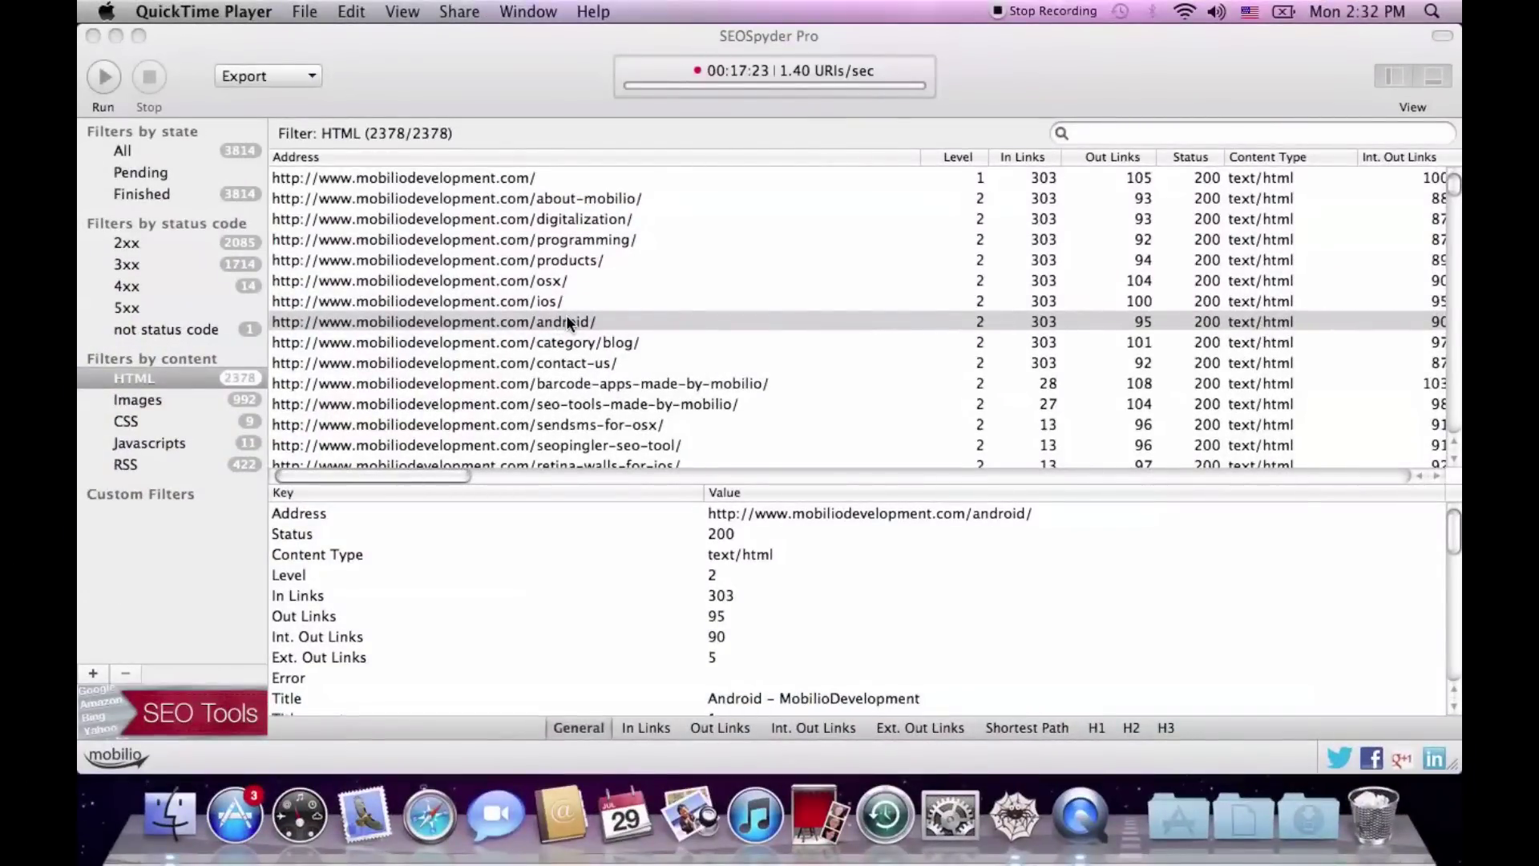
Select sendsms-for-osx and review its In Links, Out Links, Internal, External, Path, H1, H2 and H3 tabs.
left_click(566, 317)
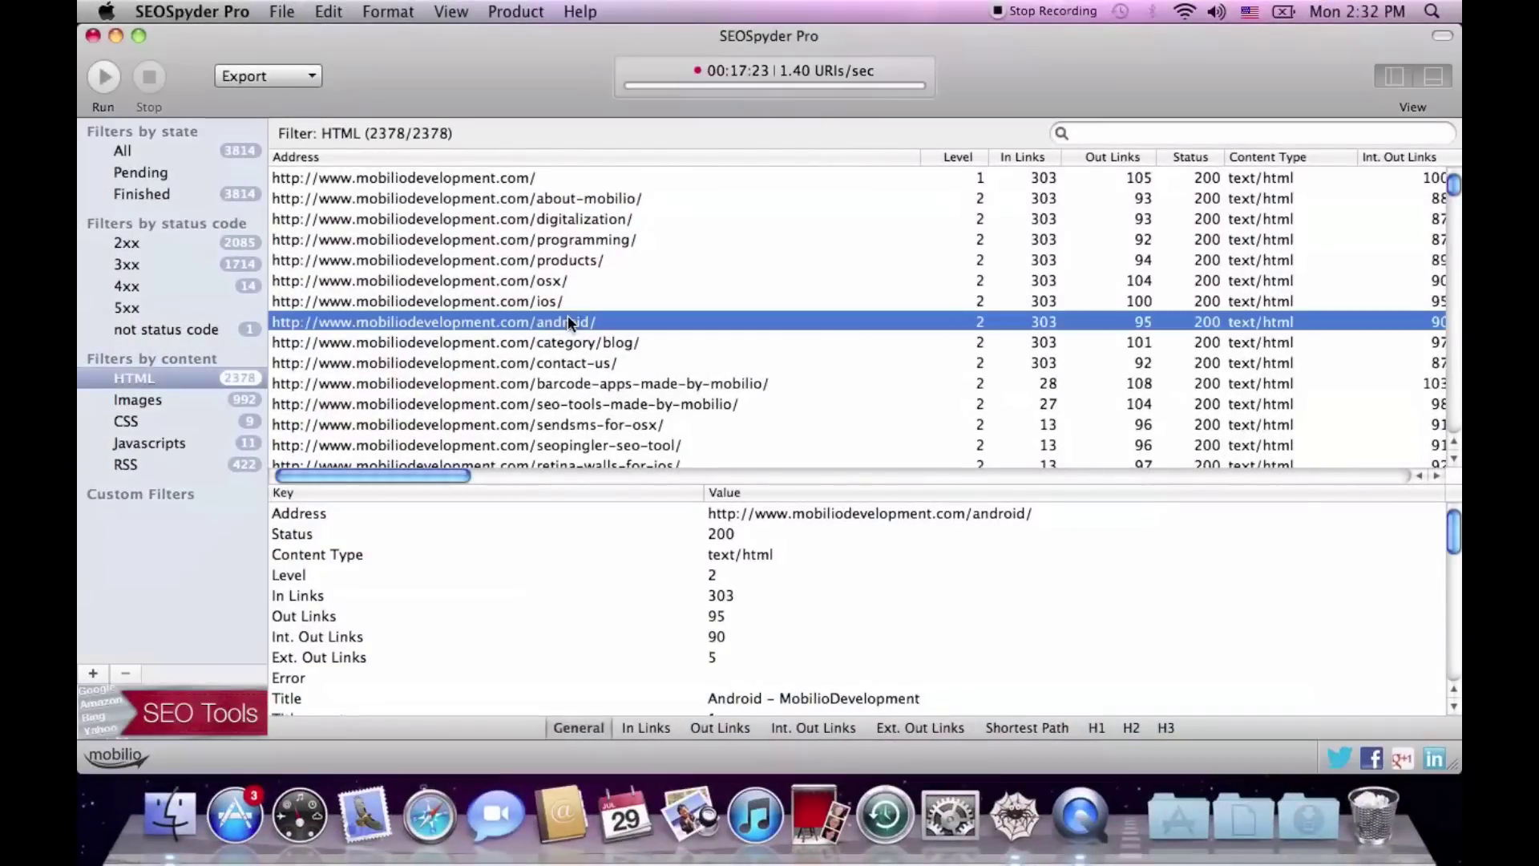
left_click(581, 422)
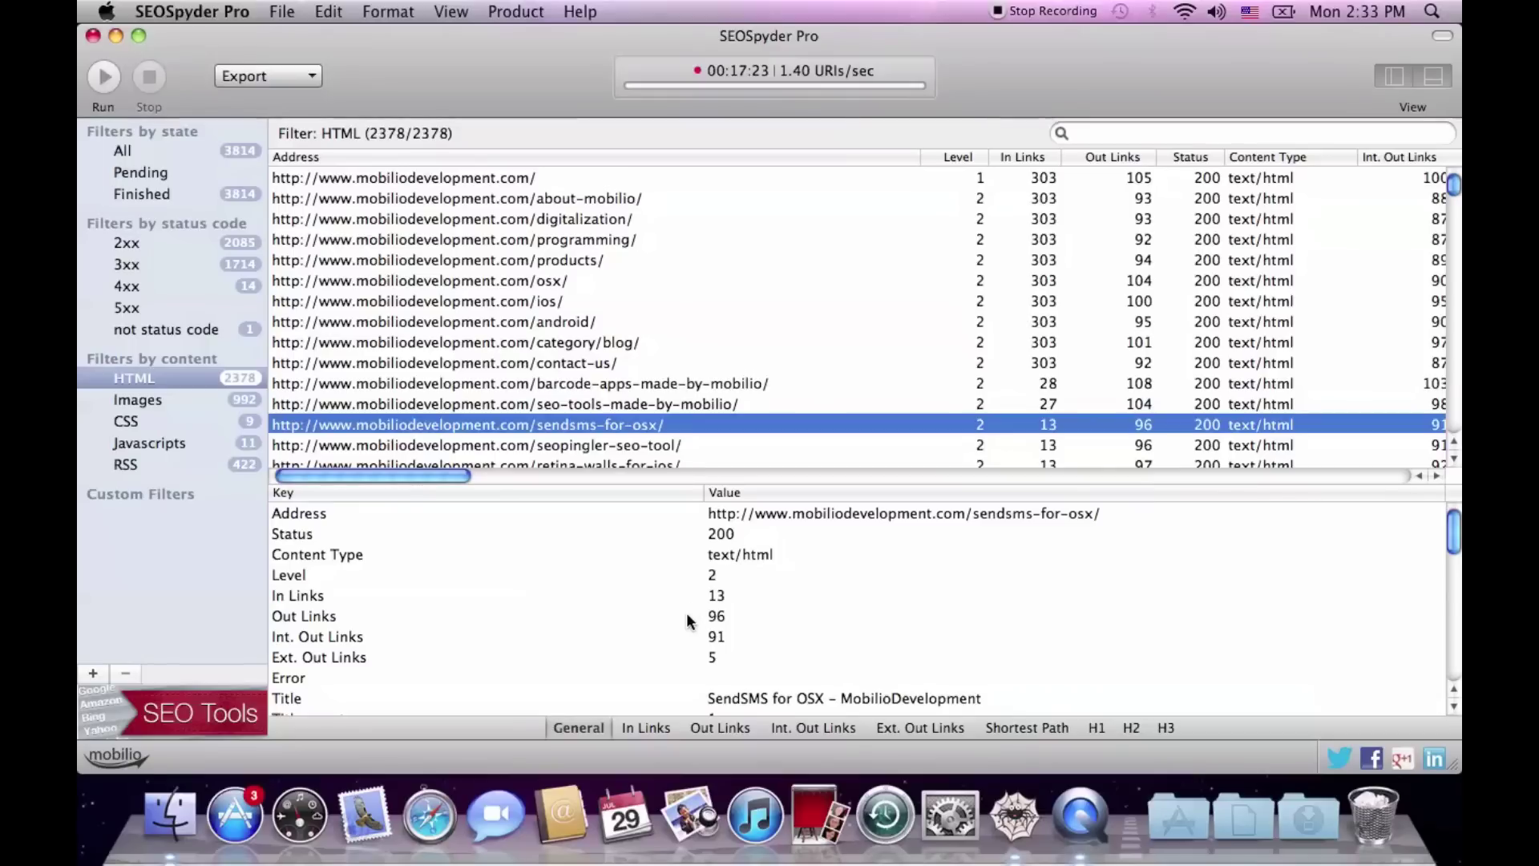
left_click(638, 723)
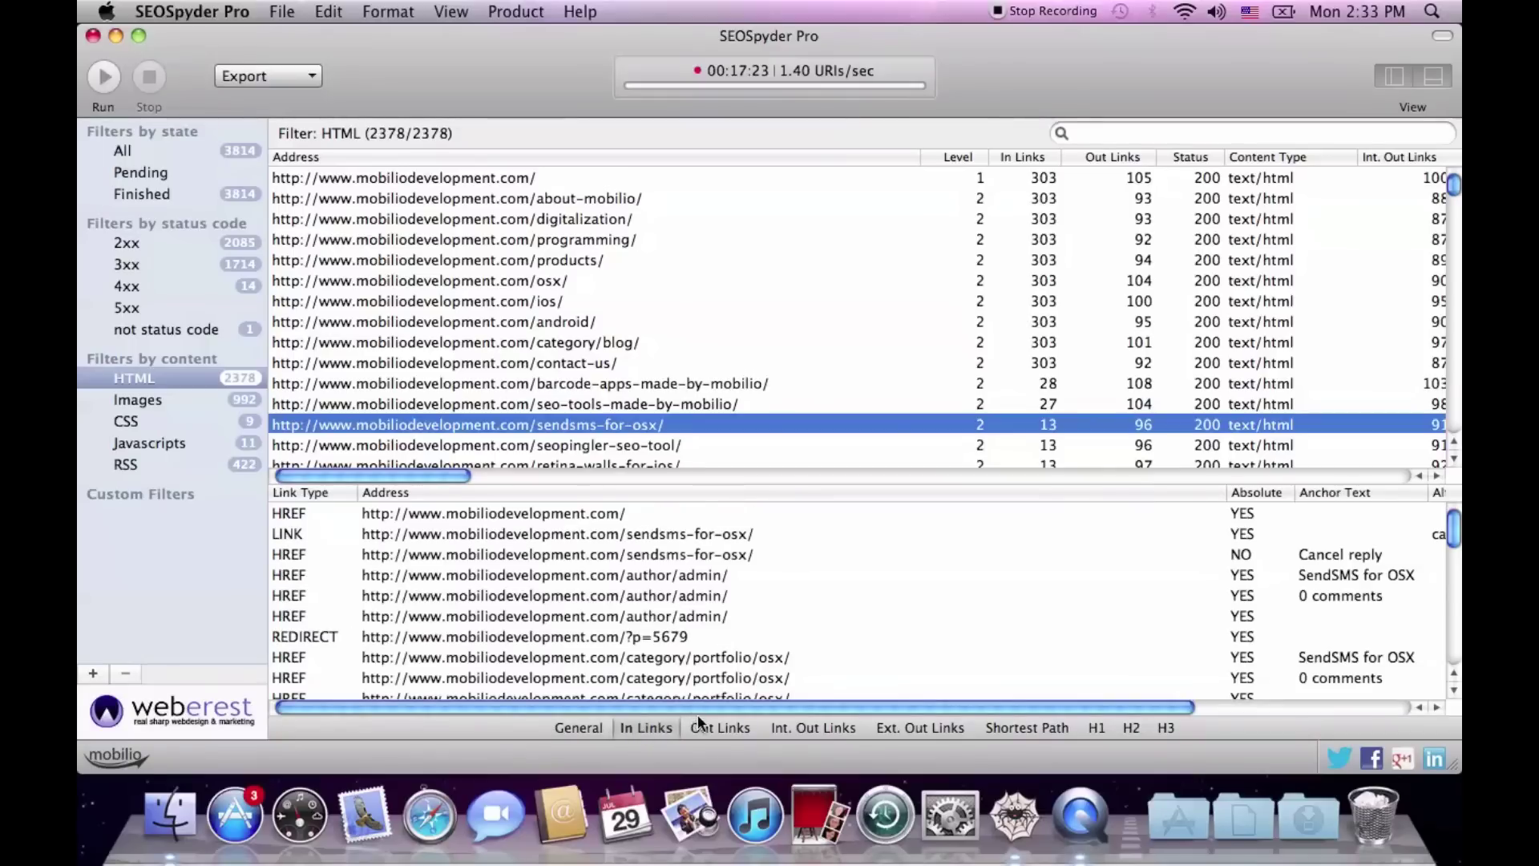
left_click(707, 724)
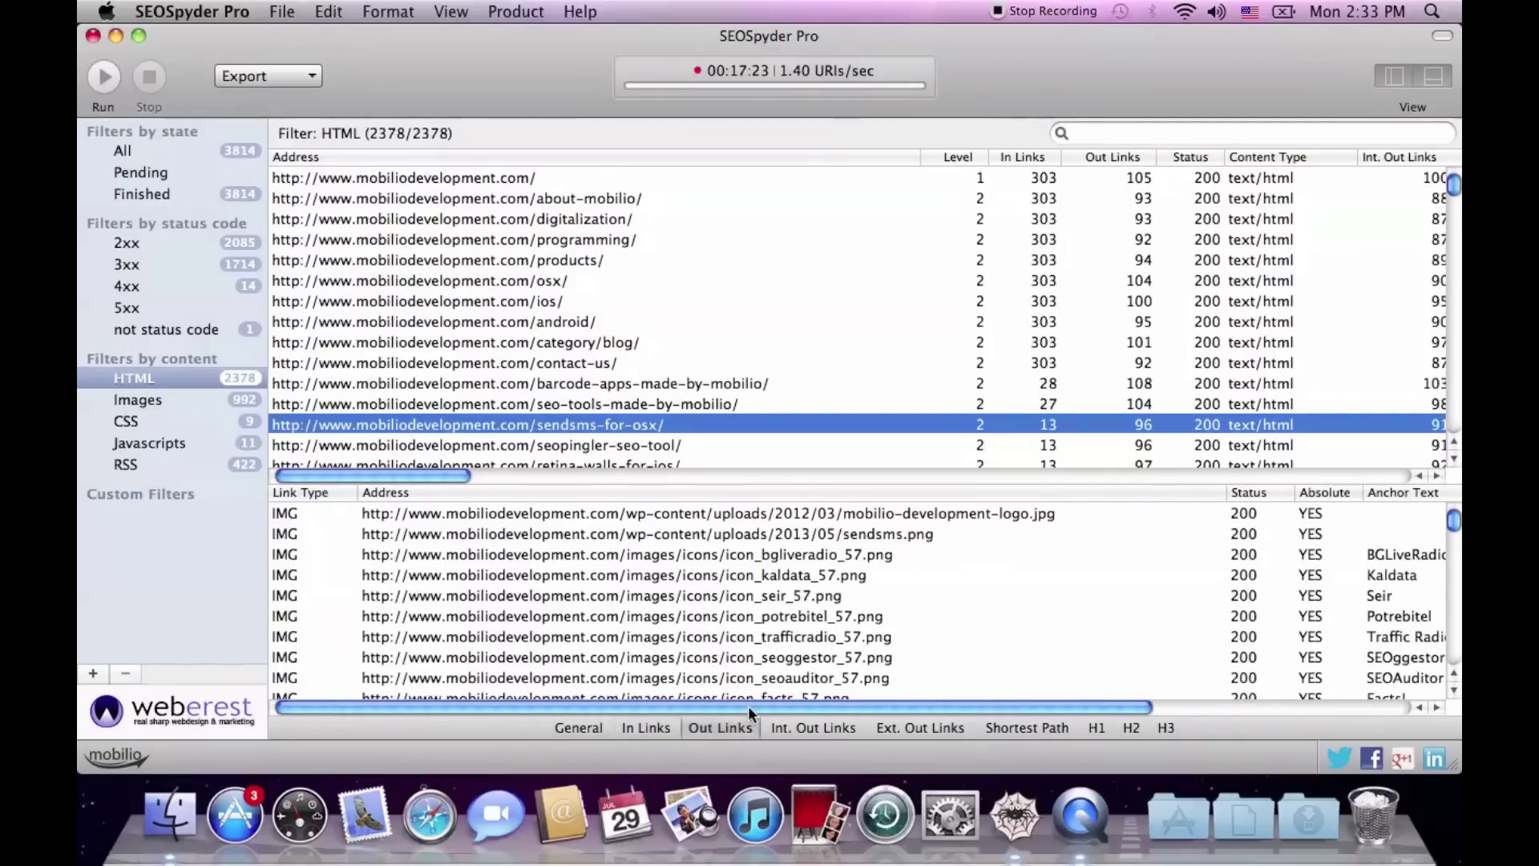
left_click(792, 728)
left_click(889, 728)
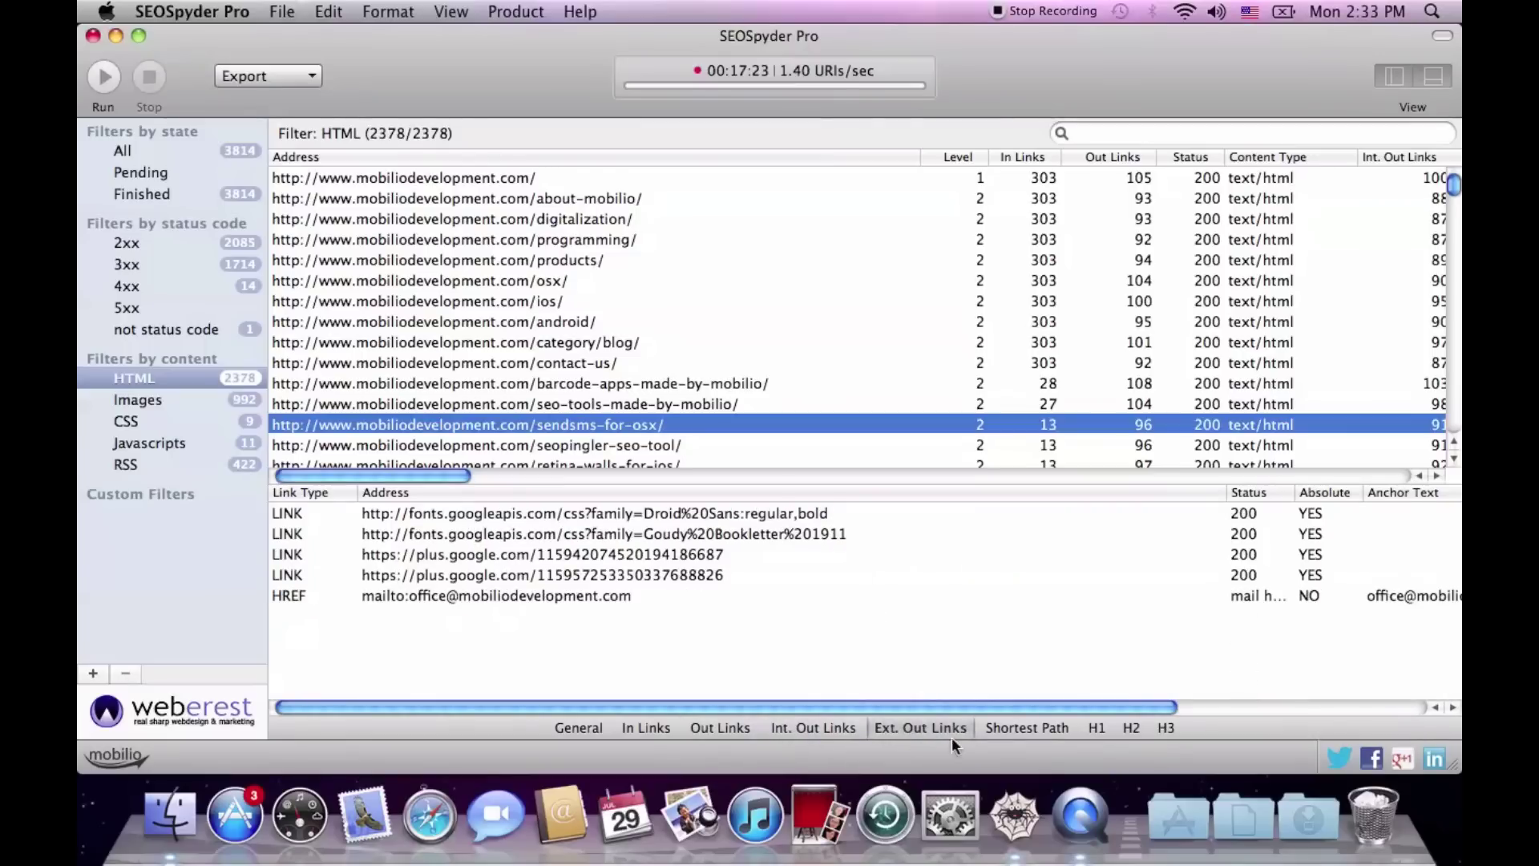
left_click(1026, 727)
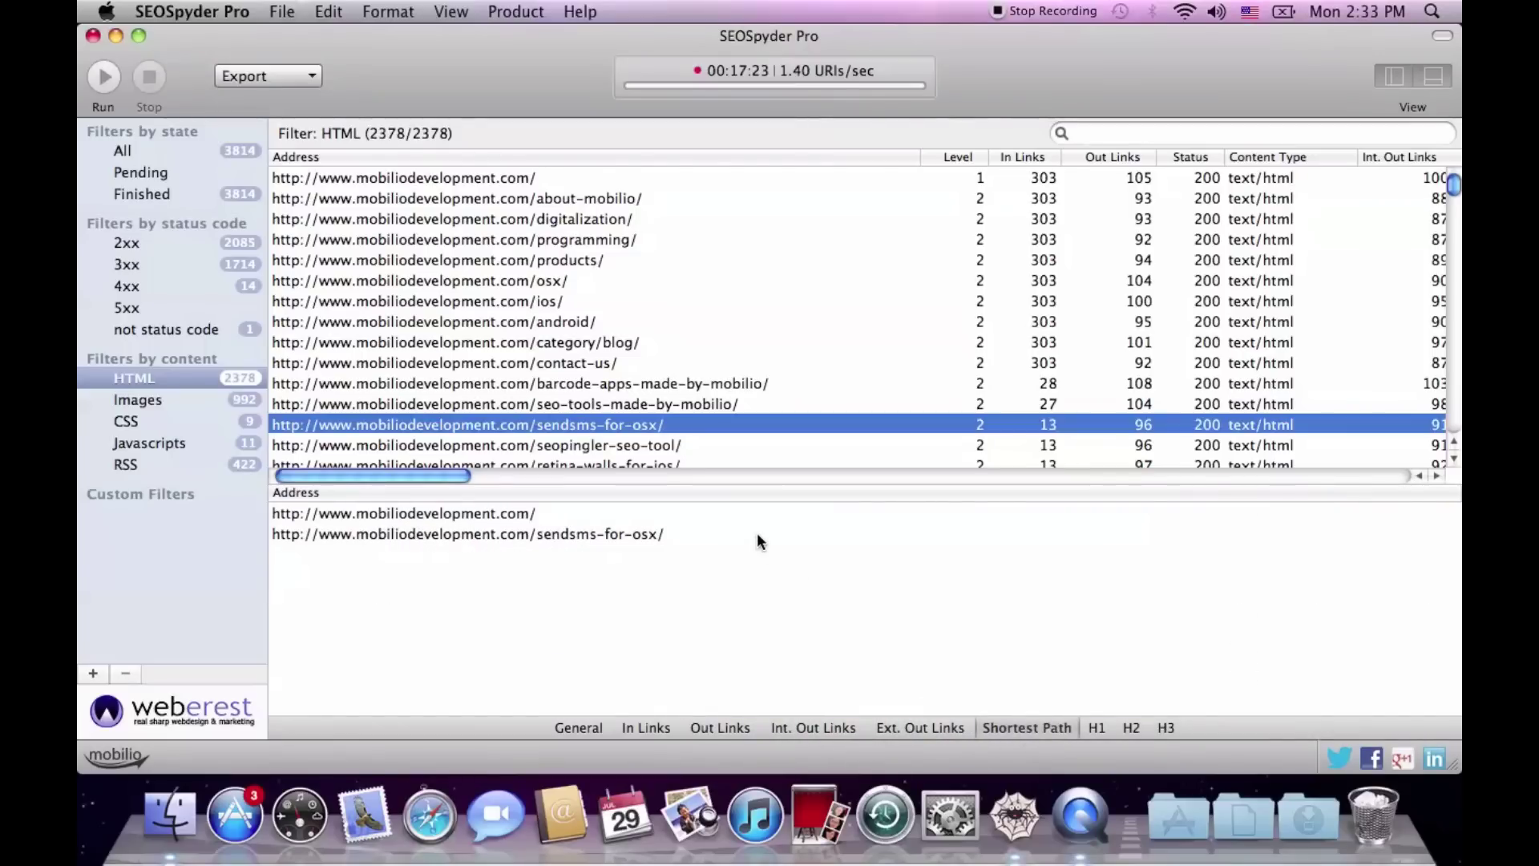
left_click(1097, 728)
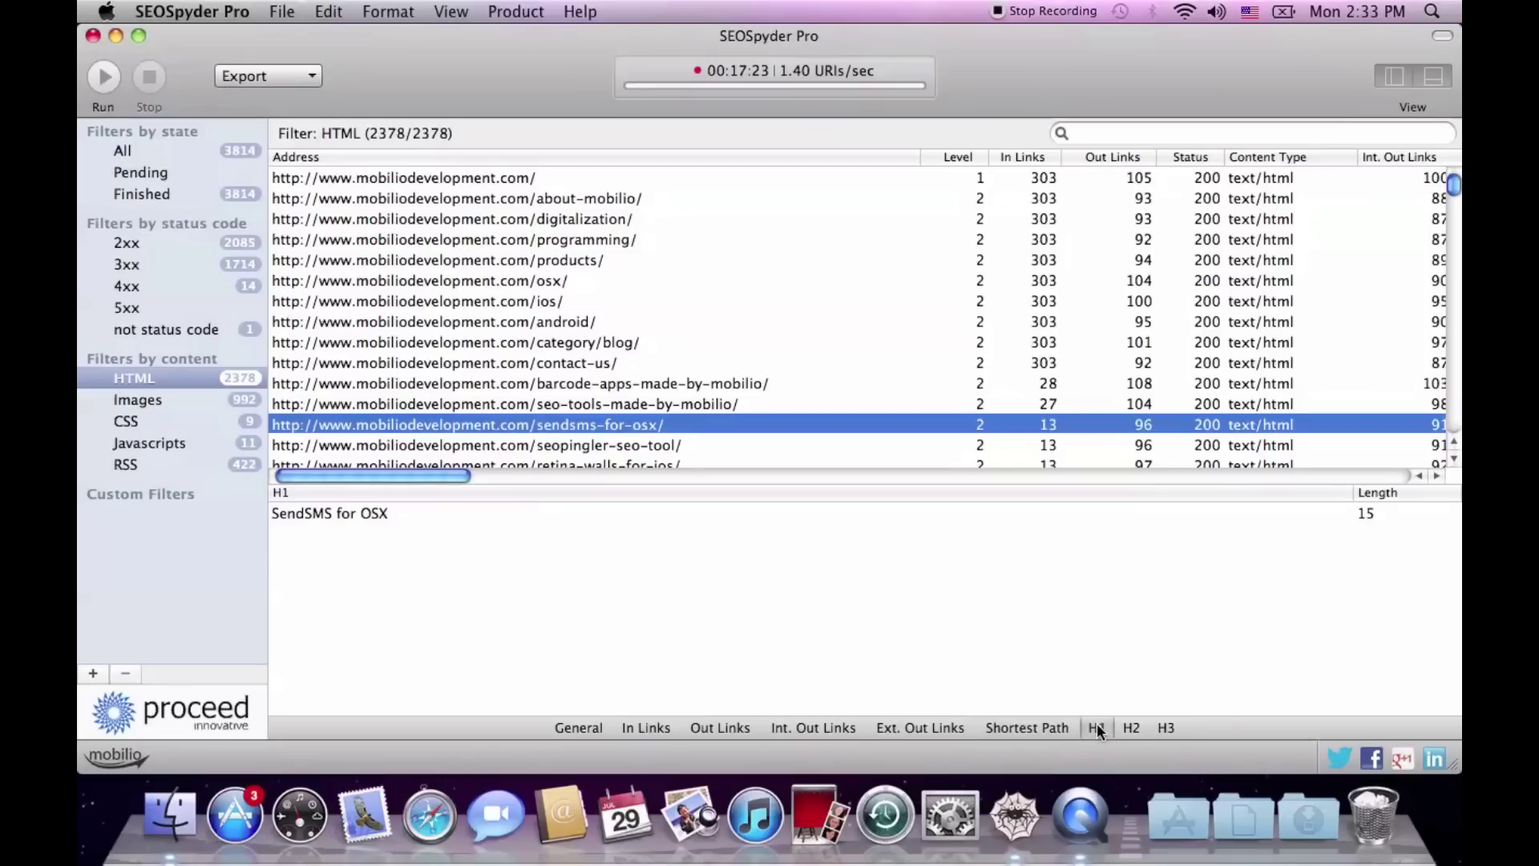
left_click(1132, 728)
left_click(1163, 728)
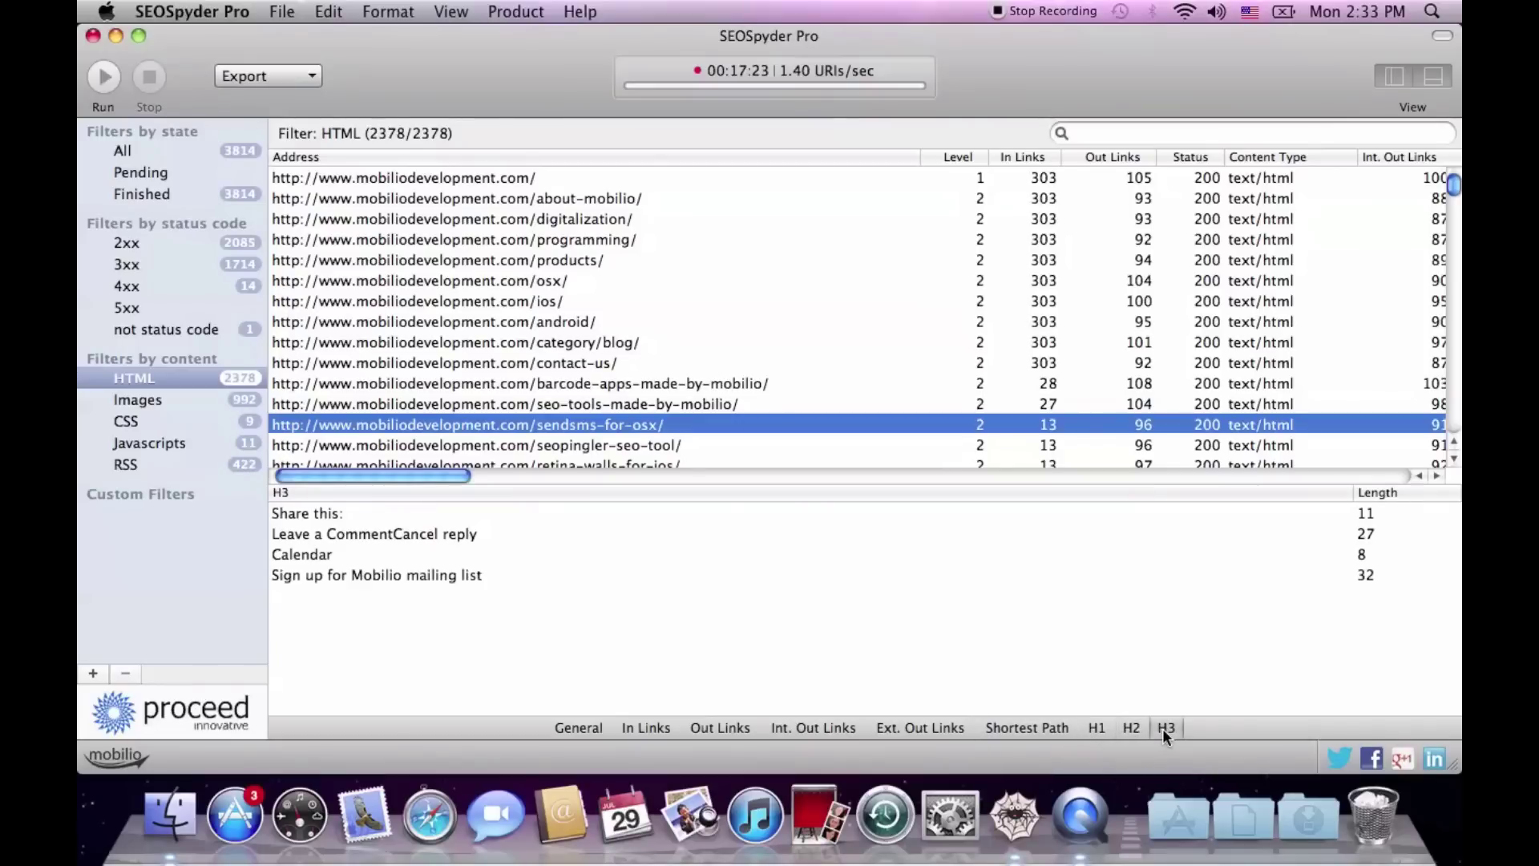
Use GoTo on the Cancel reply inbound link to jump to the page, then show its General details.
left_click(656, 729)
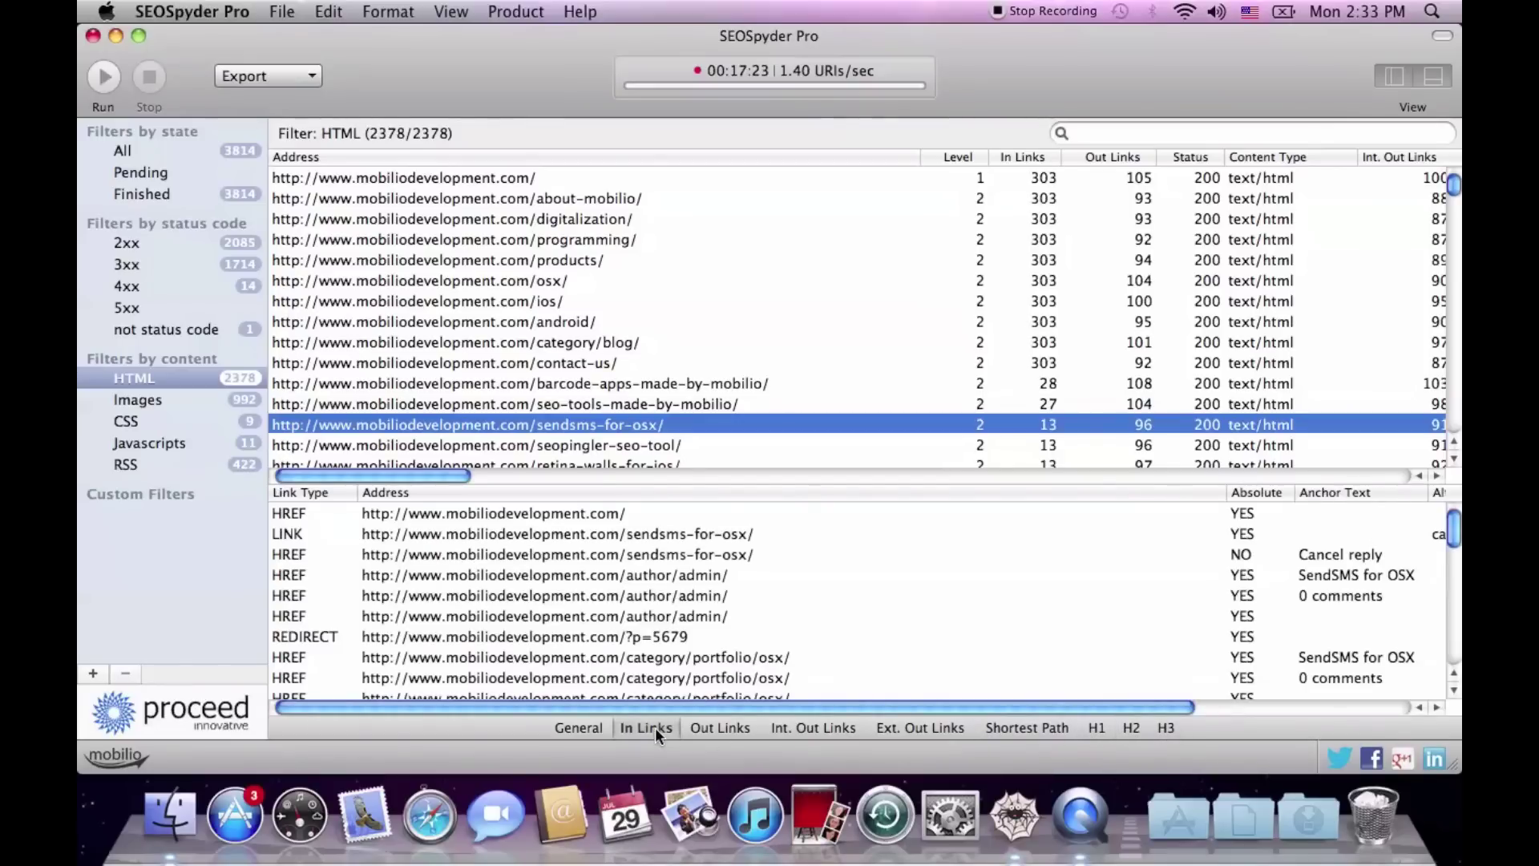
left_click(621, 553)
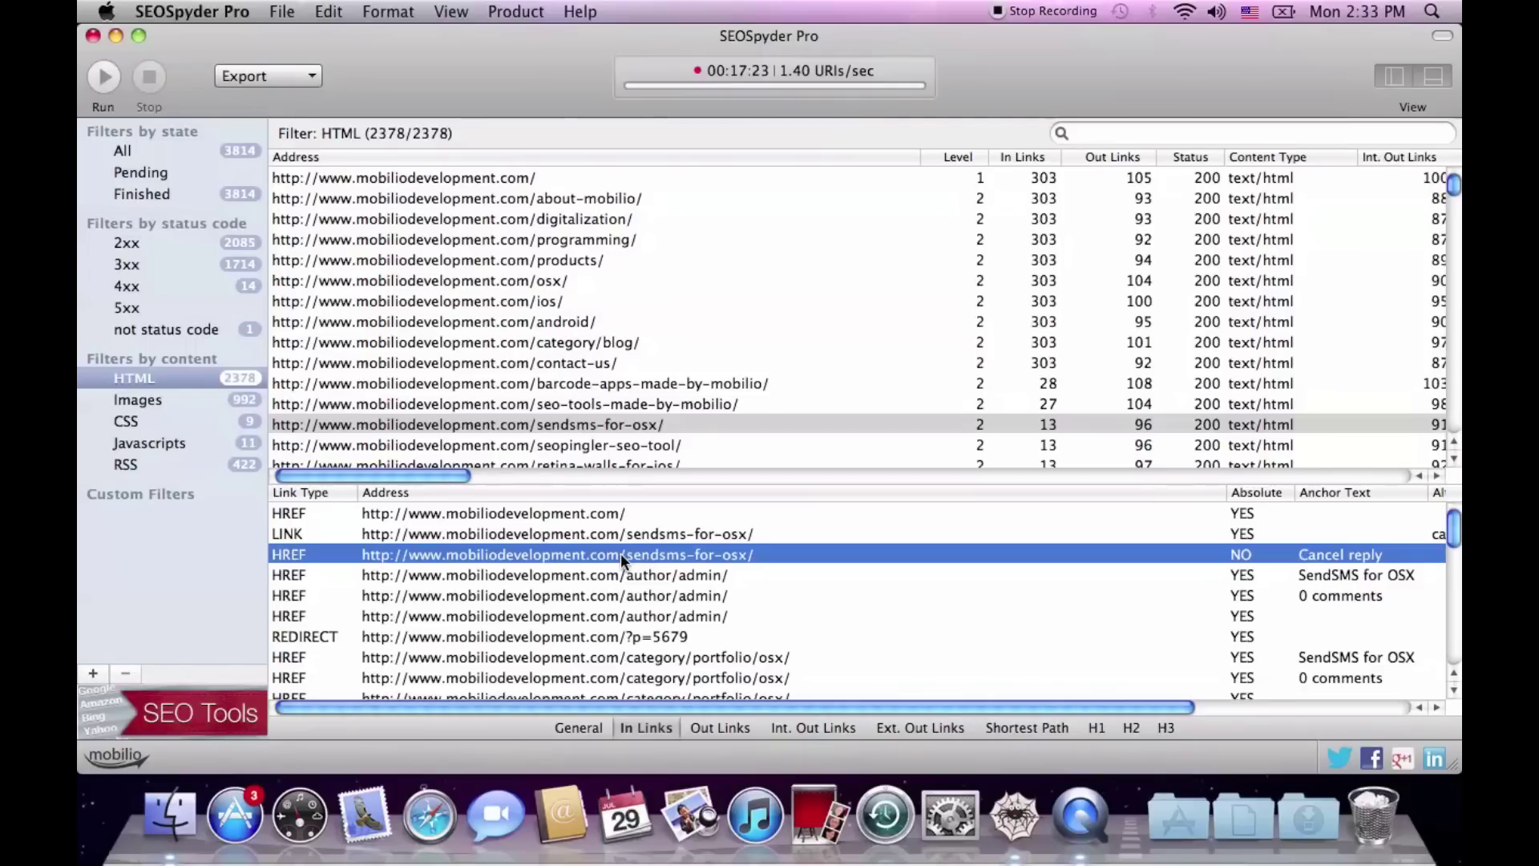
right_click(622, 559)
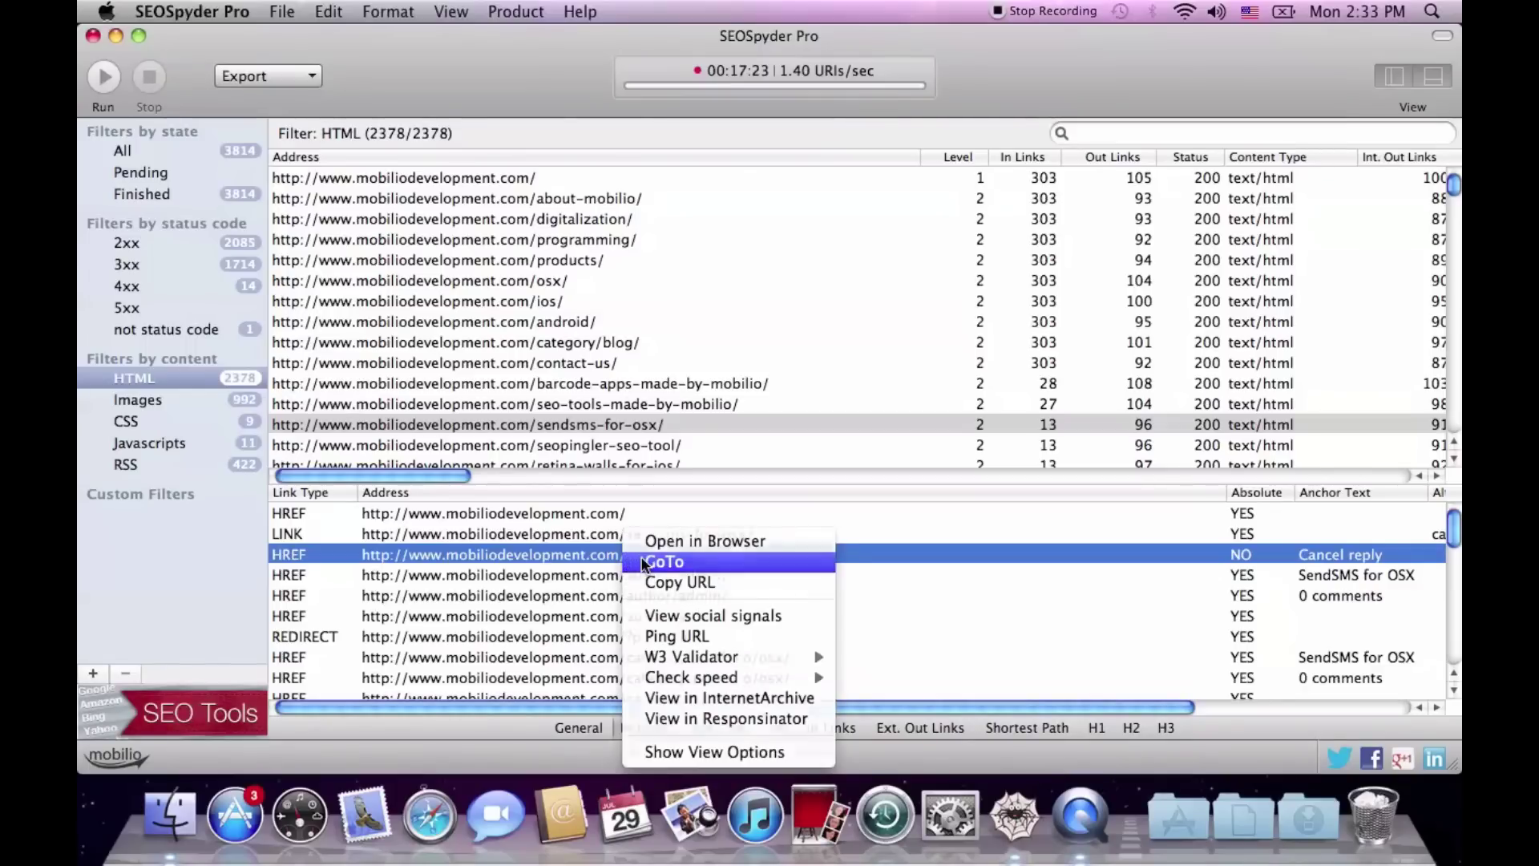
left_click(663, 562)
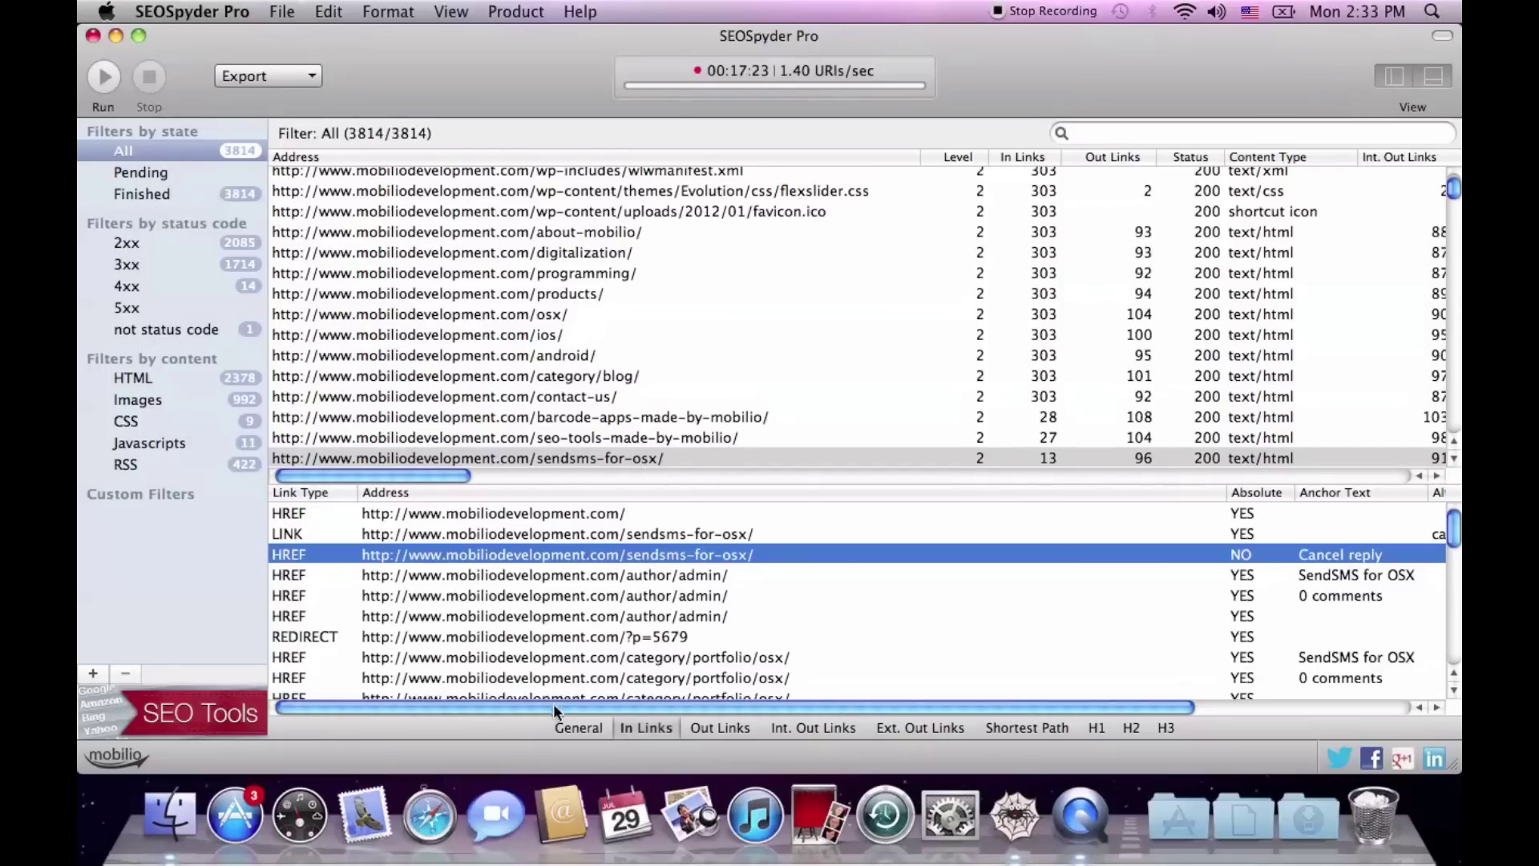
left_click(574, 728)
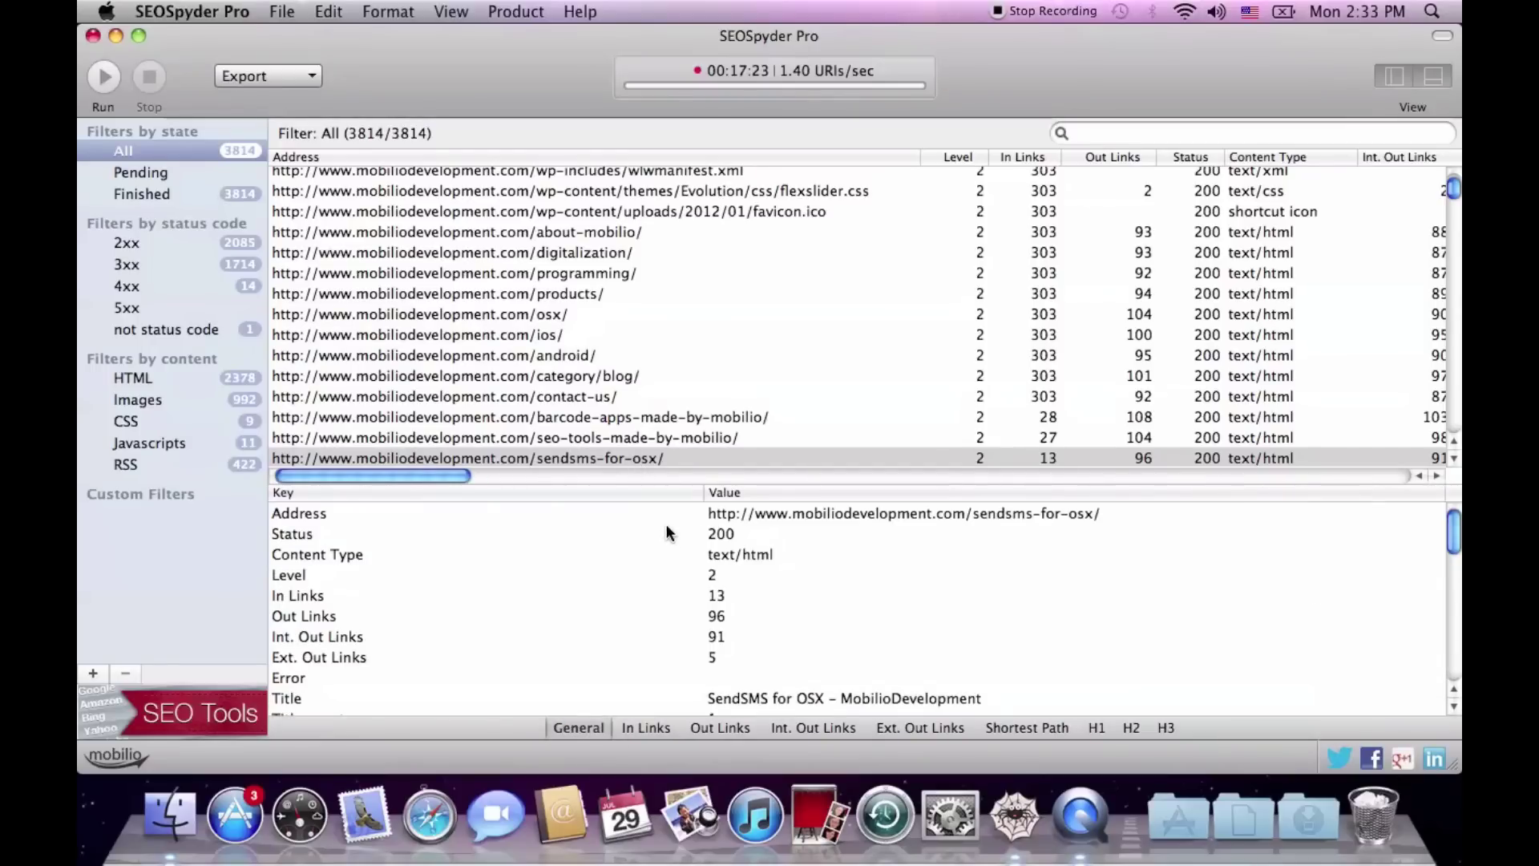
left_click(629, 458)
right_click(629, 459)
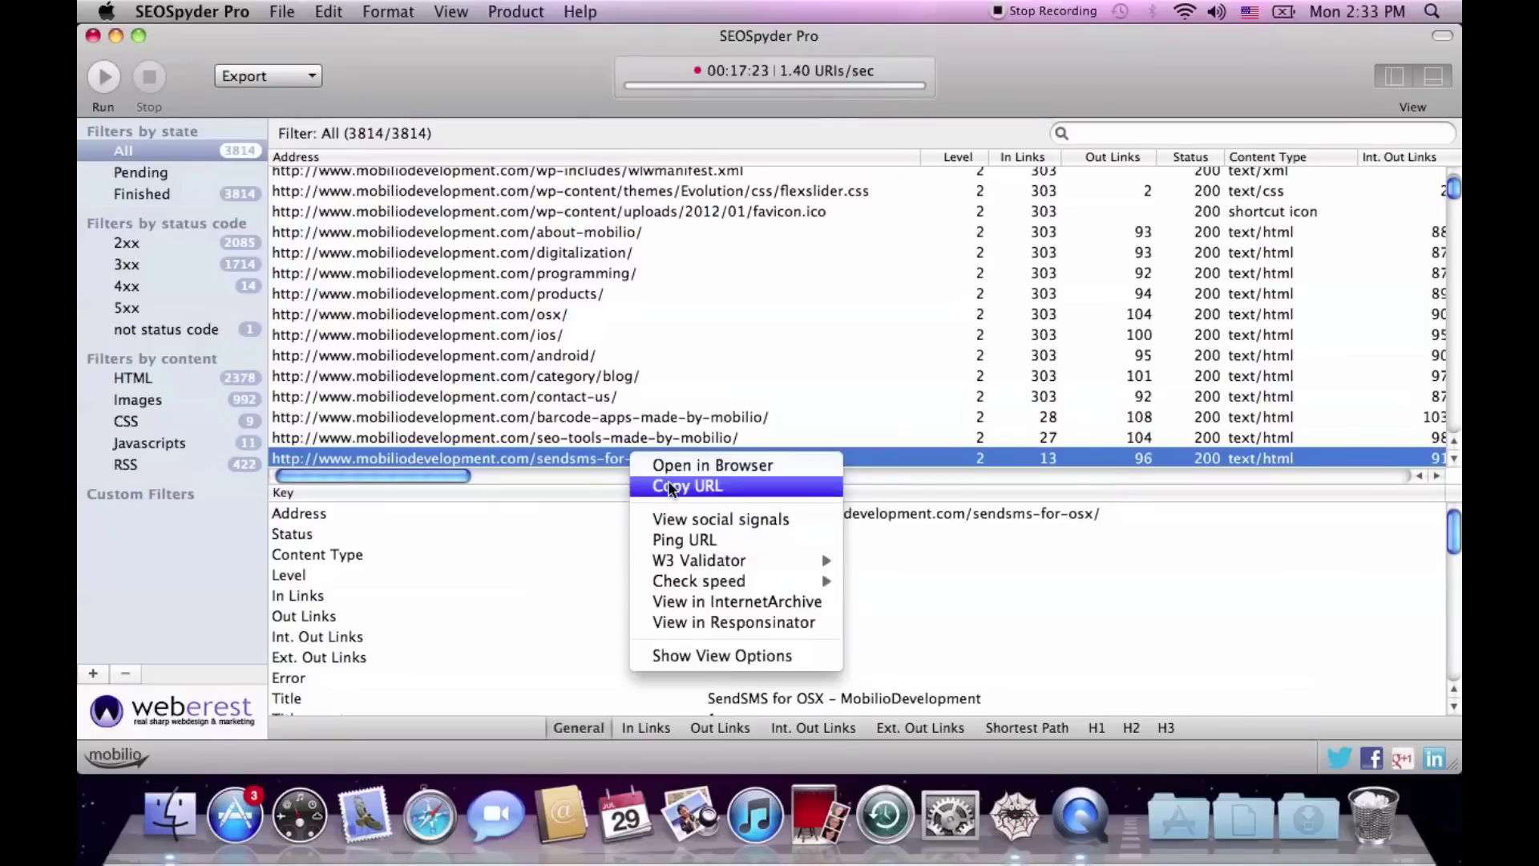
left_click(676, 519)
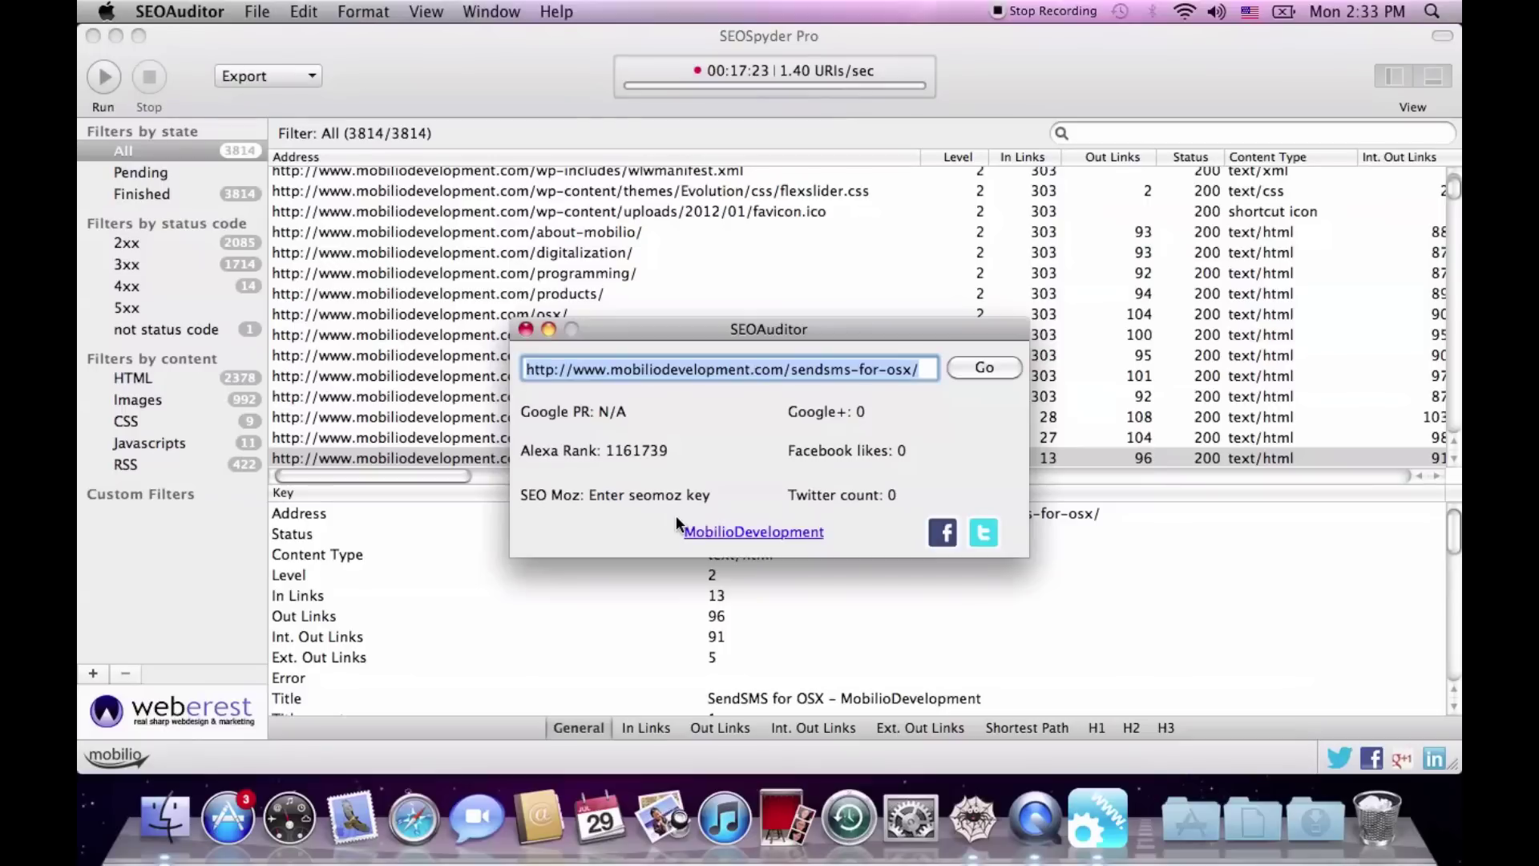
key("super+q")
right_click(637, 456)
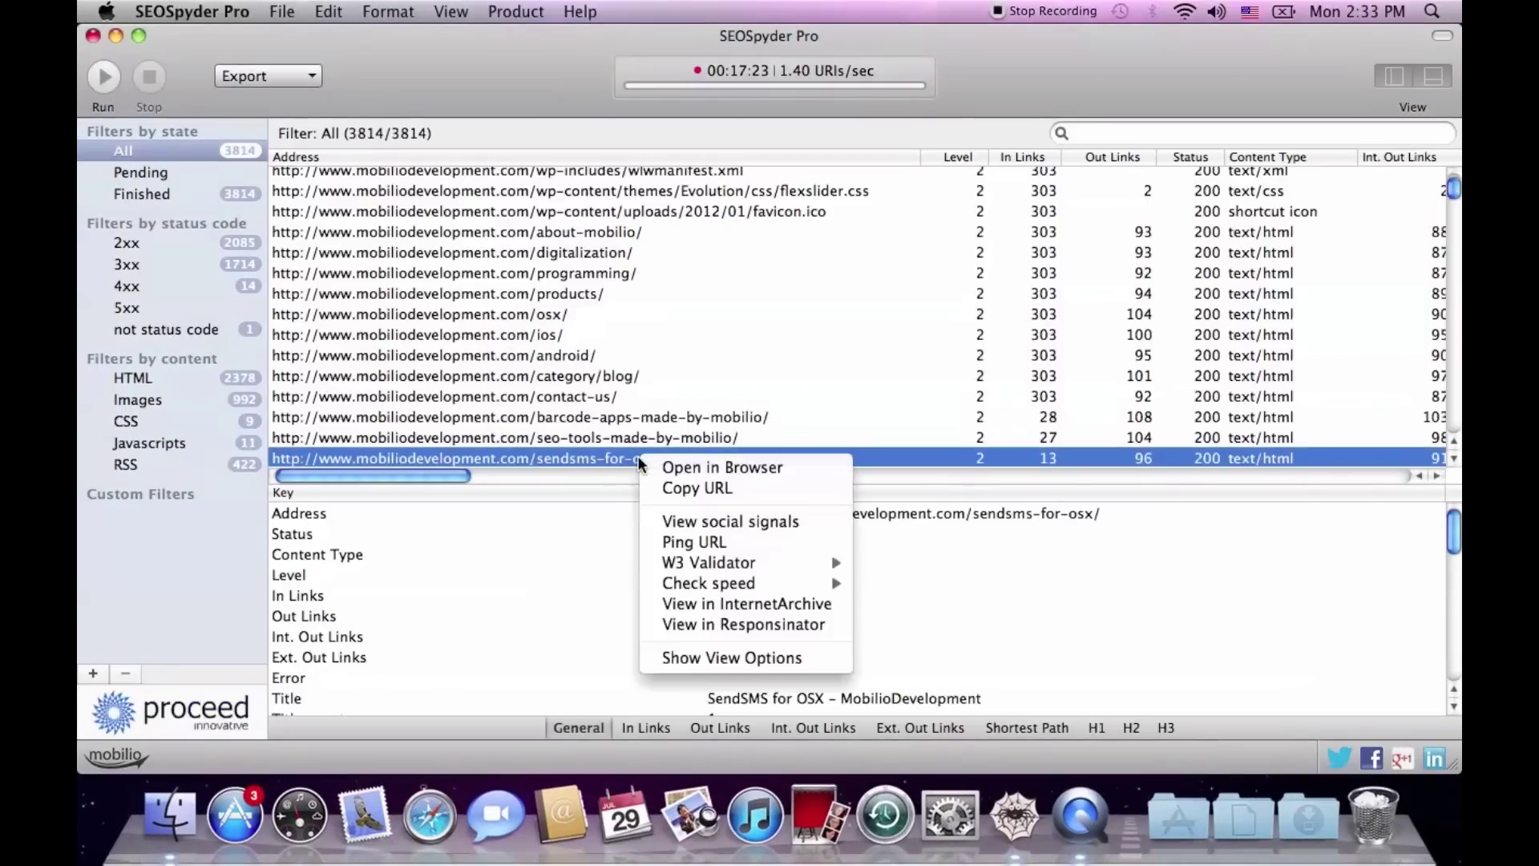
left_click(670, 534)
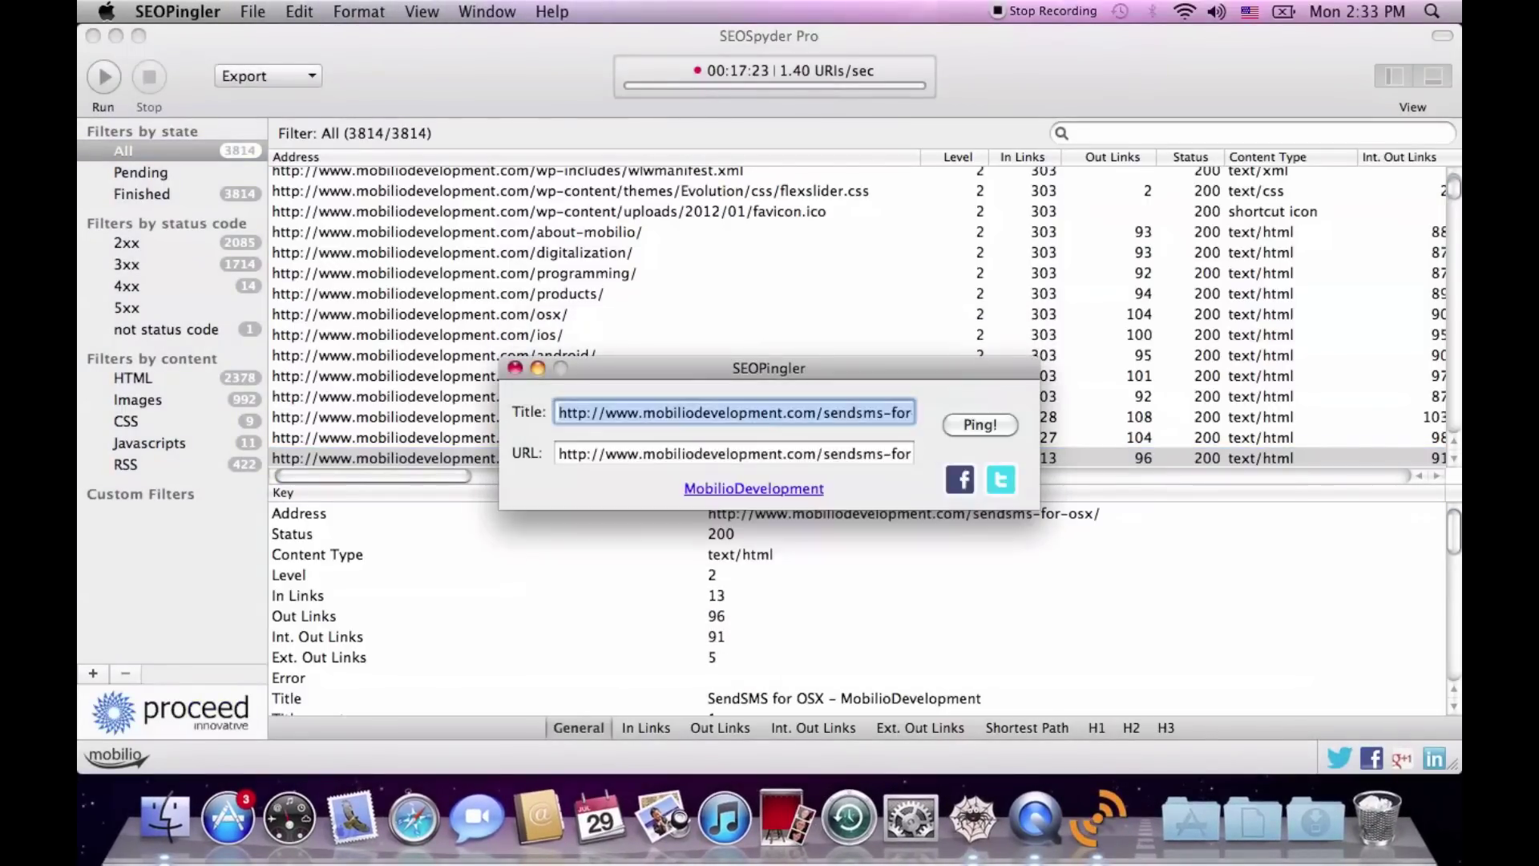
key("super+q")
right_click(630, 459)
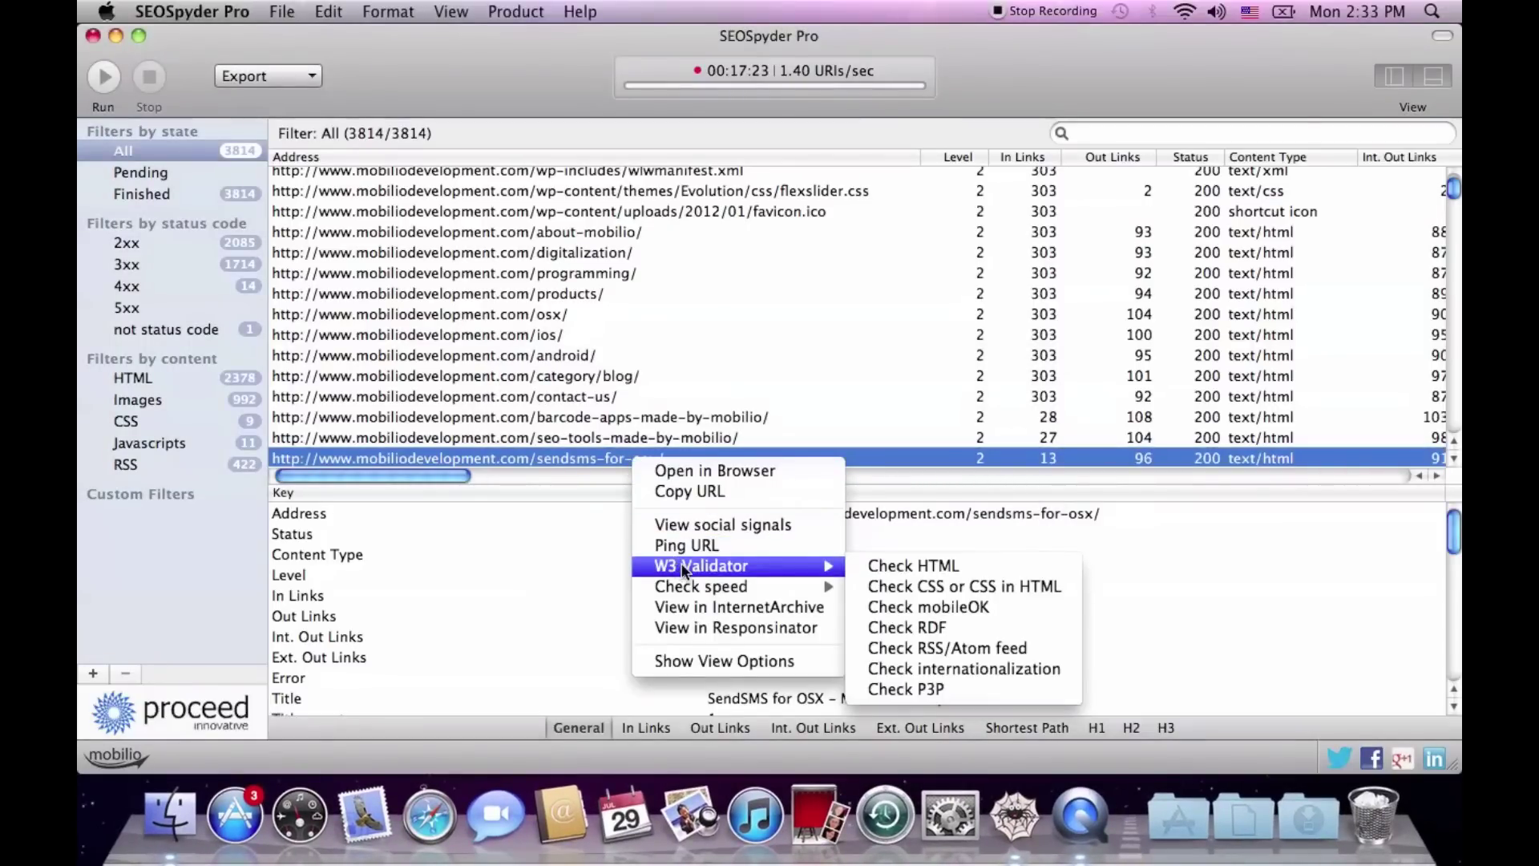
mouse_move(695, 589)
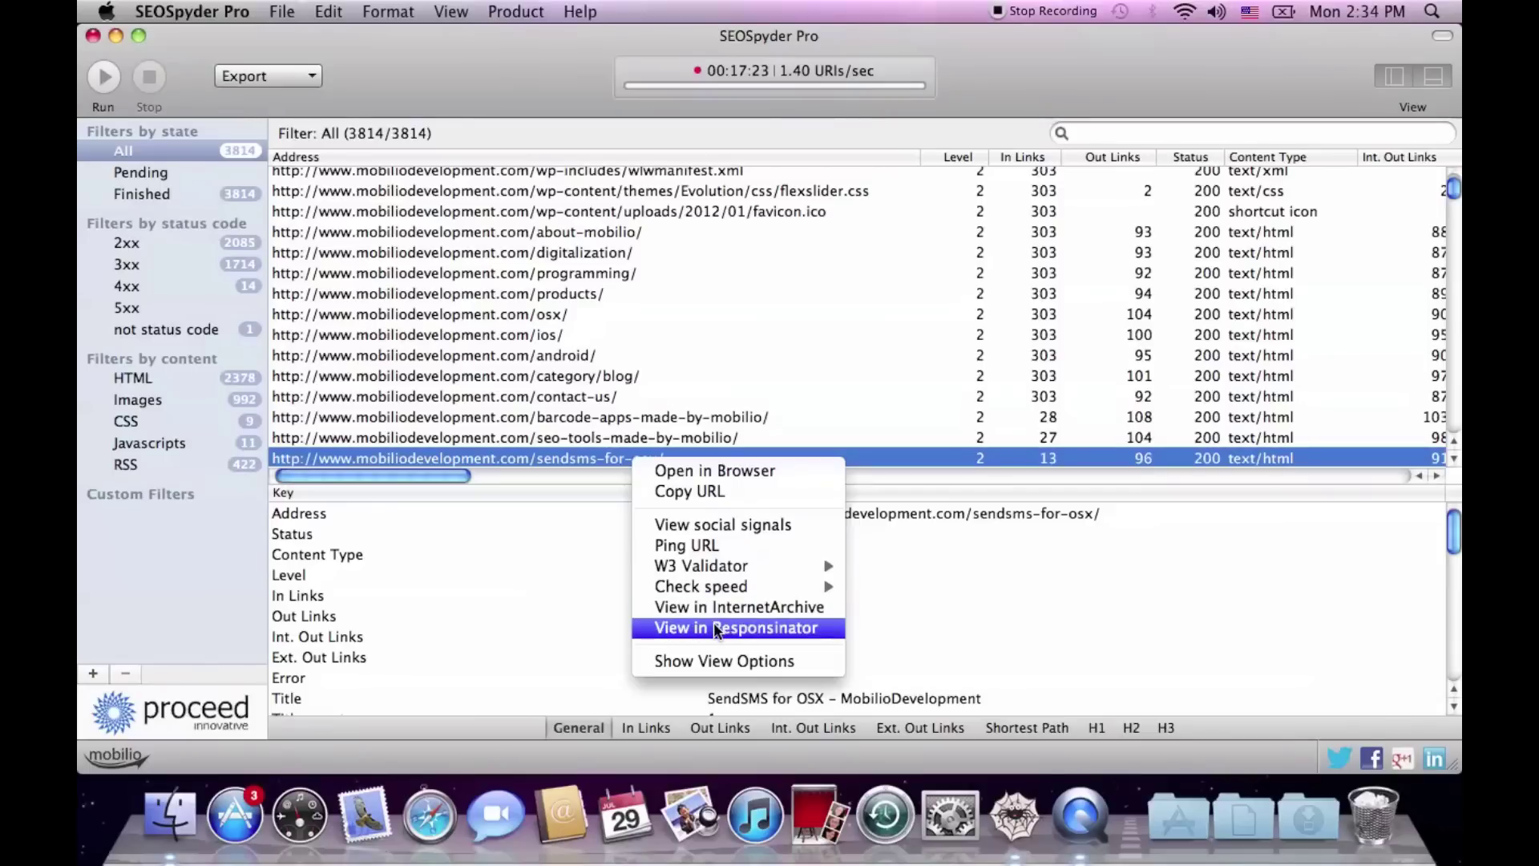
left_click(584, 462)
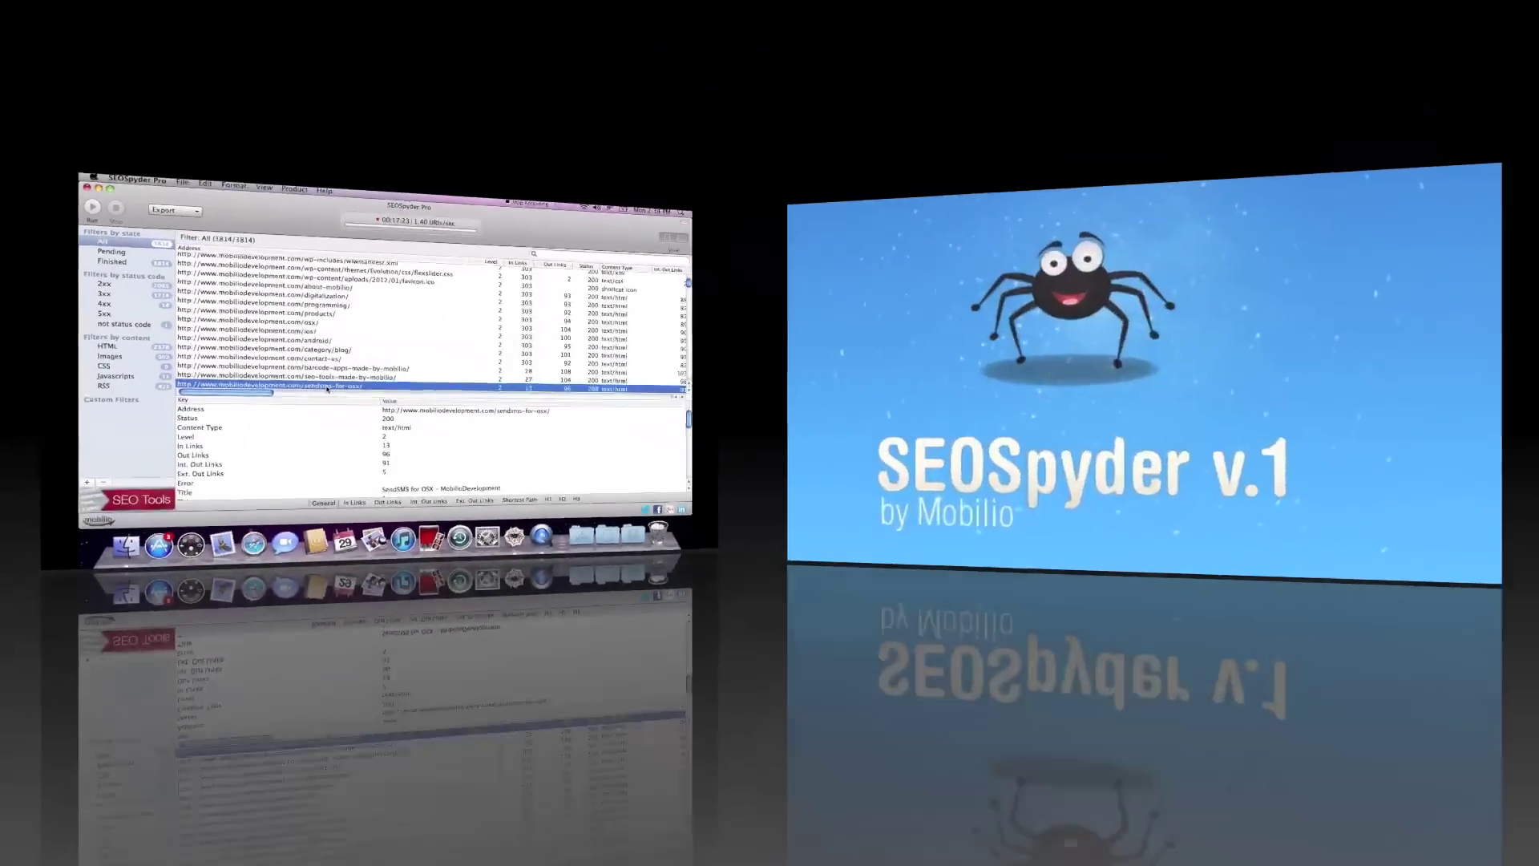